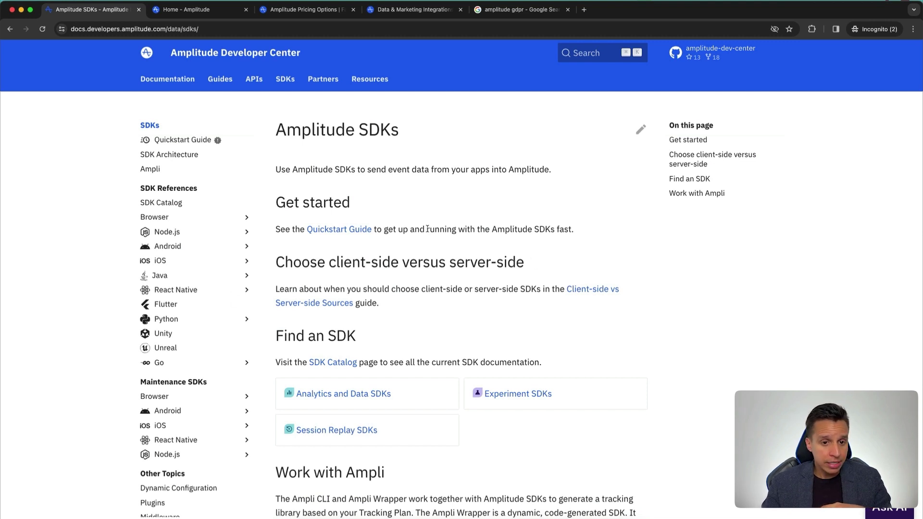
Open the Browser SDK 2.0 documentation from the SDK References sidebar.
{"action": "scroll", "coordinate": [427, 223], "scroll_direction": "down", "scroll_amount": 3}
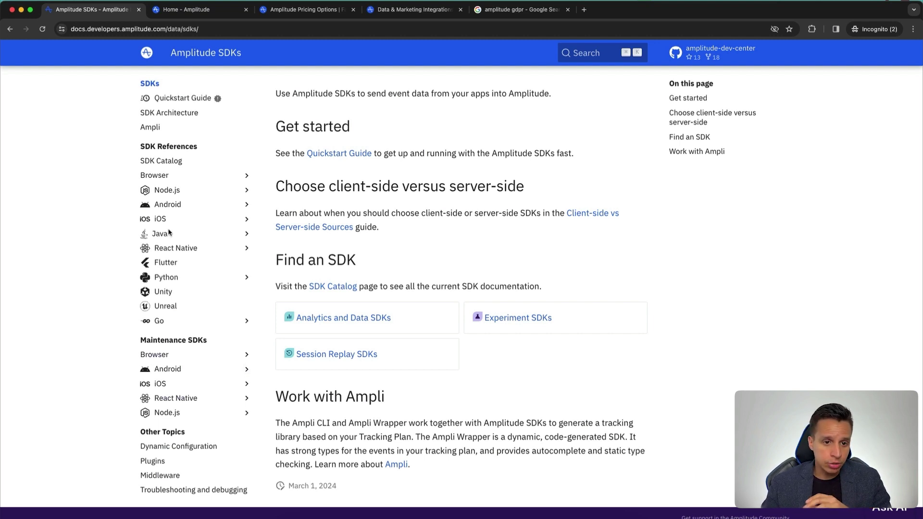
{"action": "left_click", "coordinate": [164, 174]}
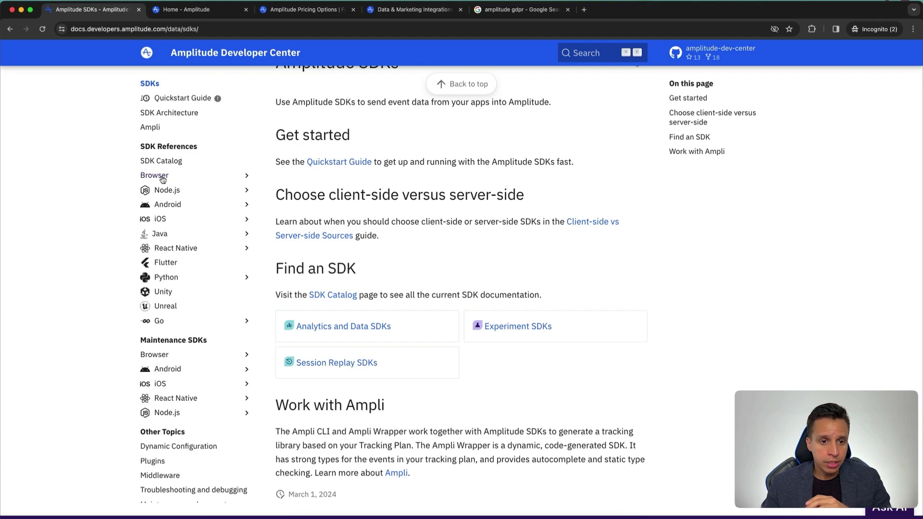
{"action": "scroll", "coordinate": [419, 301], "scroll_direction": "down", "scroll_amount": 1}
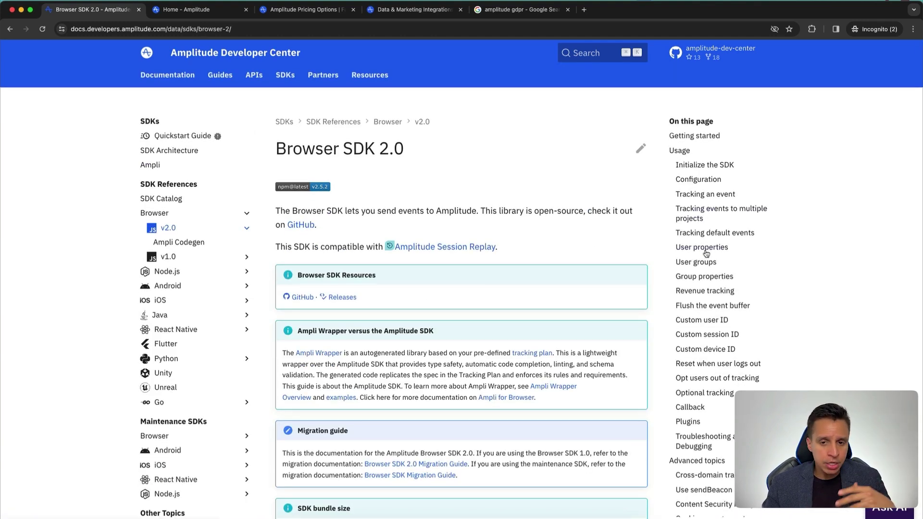
Jump to the Tracking an event, multiple projects, User properties, Group properties and Custom user ID sections.
{"action": "left_click", "coordinate": [716, 197]}
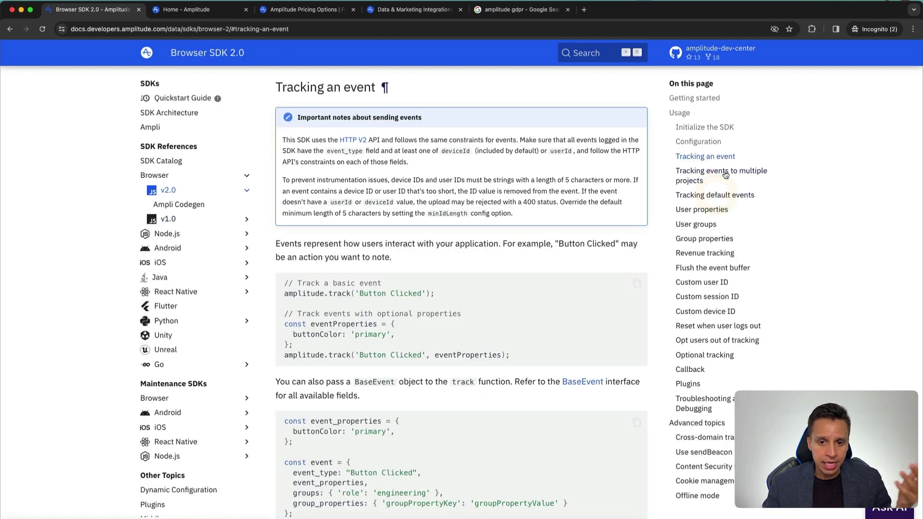
{"action": "left_click", "coordinate": [724, 174]}
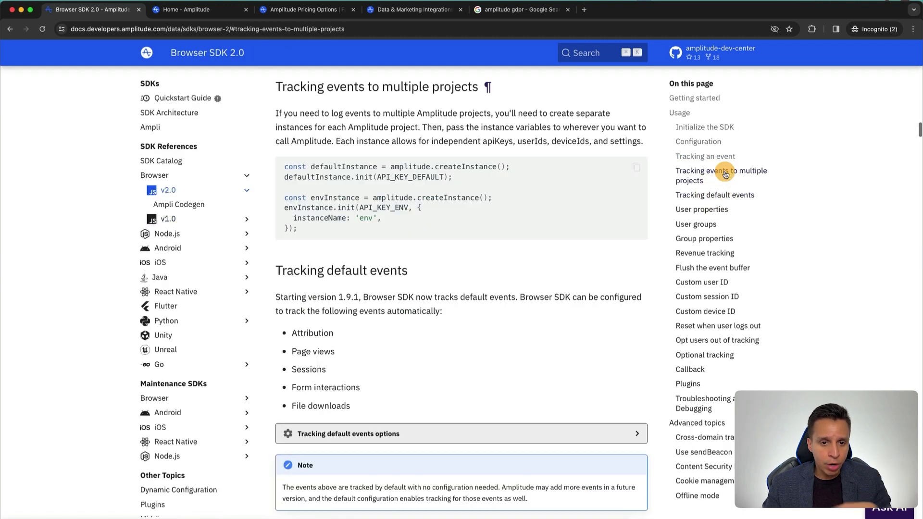
{"action": "left_click", "coordinate": [702, 209]}
{"action": "left_click", "coordinate": [708, 240]}
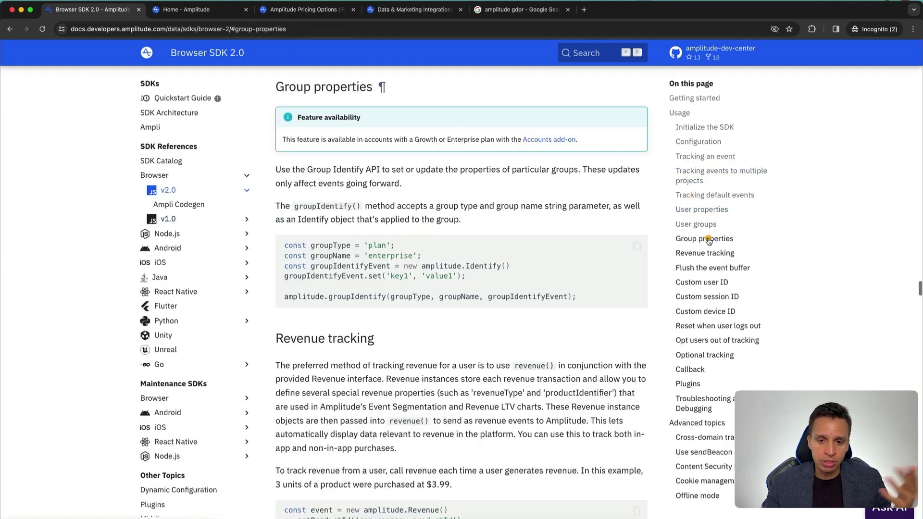
{"action": "left_click", "coordinate": [713, 284]}
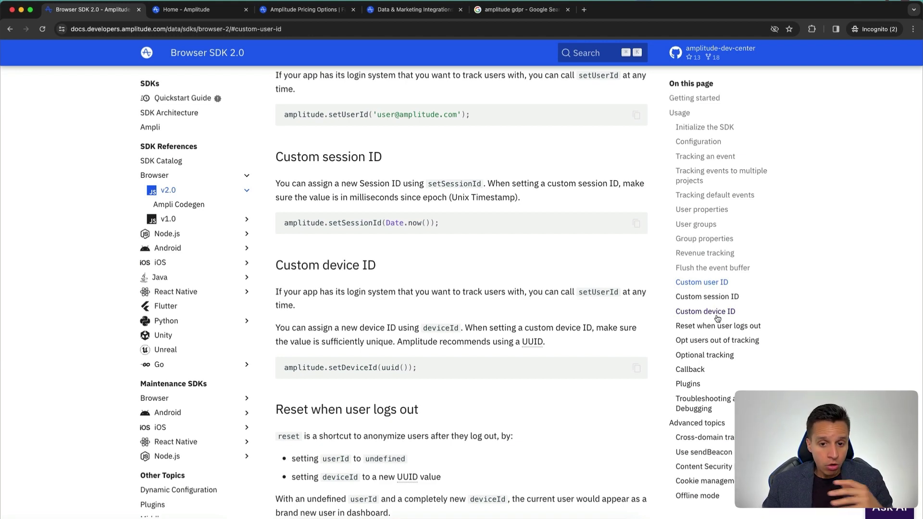
Return to the top of the Browser SDK page, reload it, and collapse Browser in the sidebar.
{"action": "scroll", "coordinate": [717, 318], "scroll_direction": "up", "scroll_amount": 10}
{"action": "scroll", "coordinate": [717, 318], "scroll_direction": "up", "scroll_amount": 10}
{"action": "scroll", "coordinate": [719, 317], "scroll_direction": "up", "scroll_amount": 10}
{"action": "scroll", "coordinate": [719, 316], "scroll_direction": "up", "scroll_amount": 10}
{"action": "scroll", "coordinate": [719, 316], "scroll_direction": "up", "scroll_amount": 5}
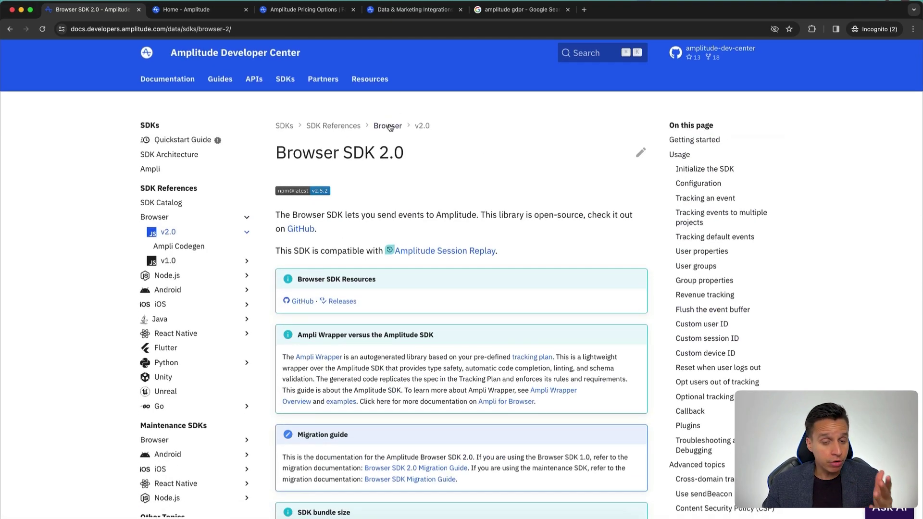
{"action": "left_click", "coordinate": [389, 126]}
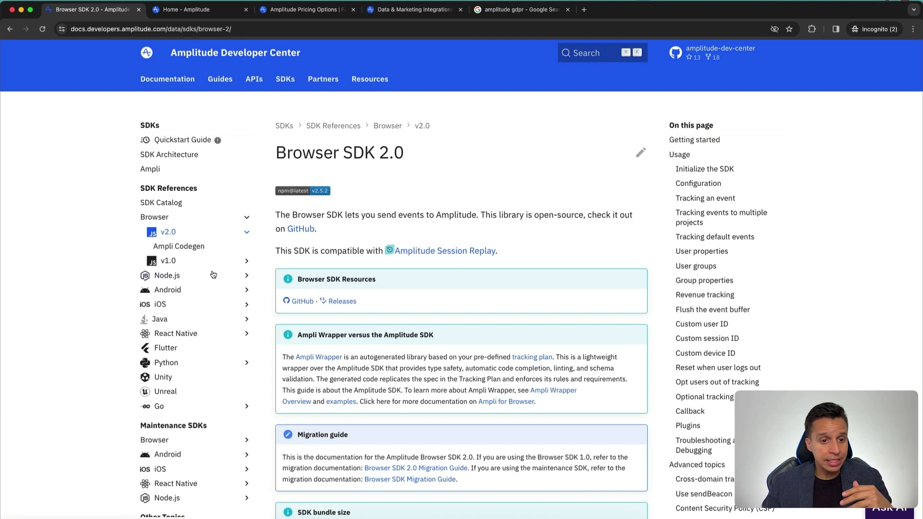
{"action": "left_click", "coordinate": [247, 218]}
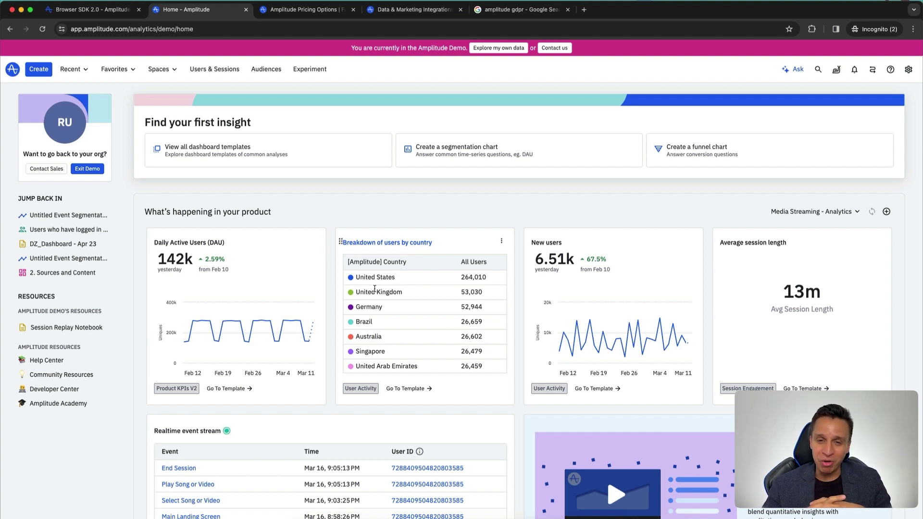
Create a new Segmentation chart through Create > Chart.
{"action": "left_click", "coordinate": [44, 69]}
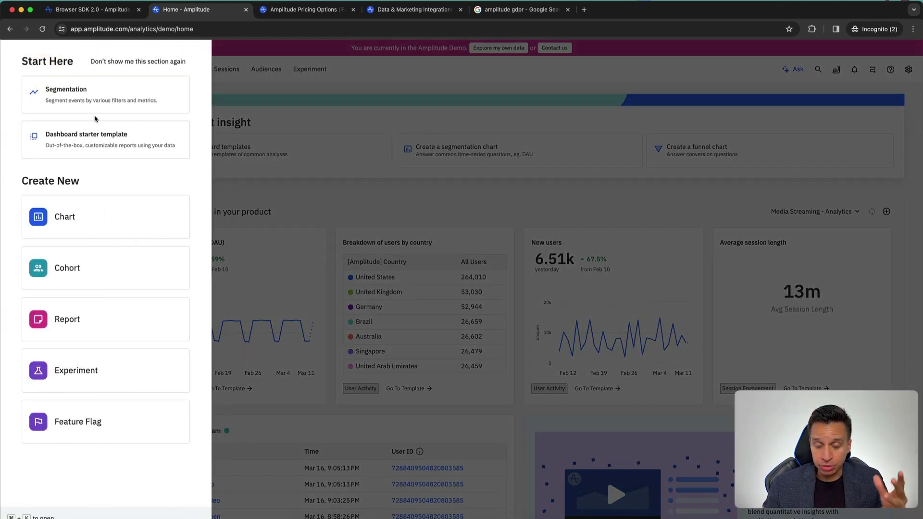
{"action": "left_click", "coordinate": [106, 226]}
{"action": "left_click", "coordinate": [124, 102]}
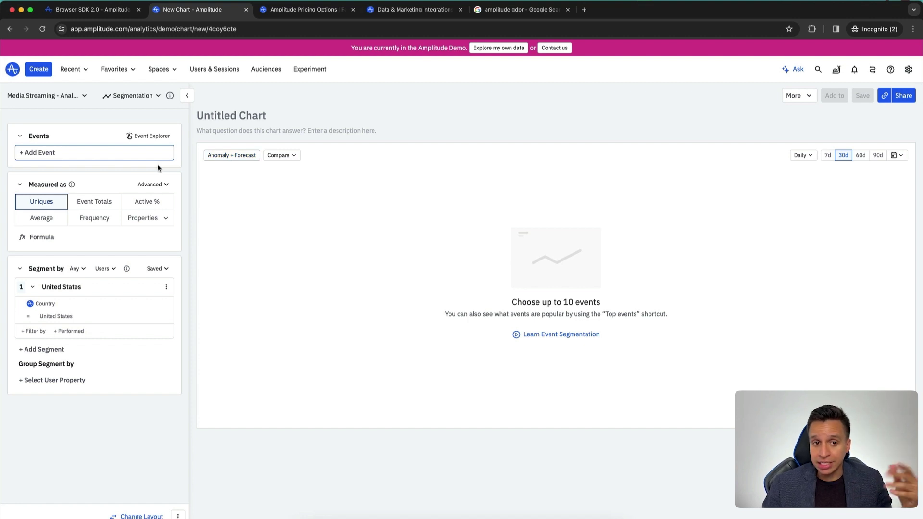
Add Purchase Song or Video from the frequently used events to the chart.
{"action": "left_click", "coordinate": [49, 153]}
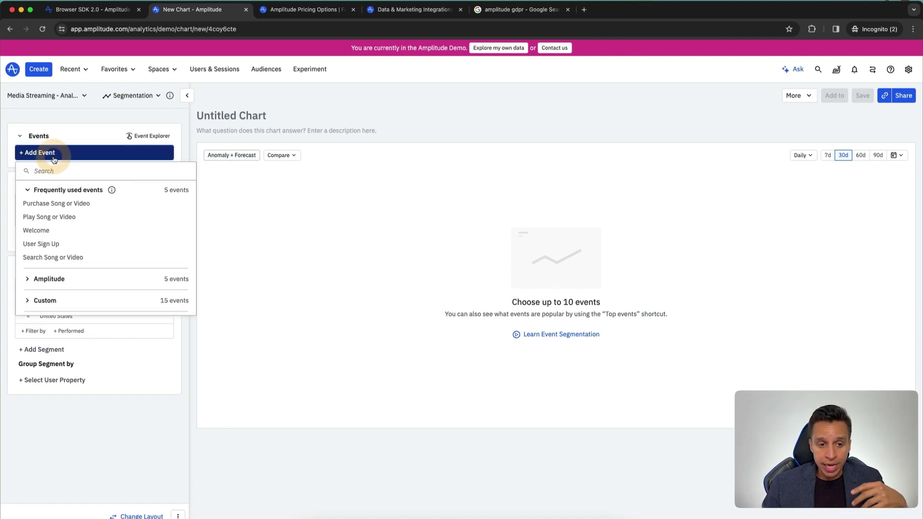
{"action": "left_click", "coordinate": [75, 204]}
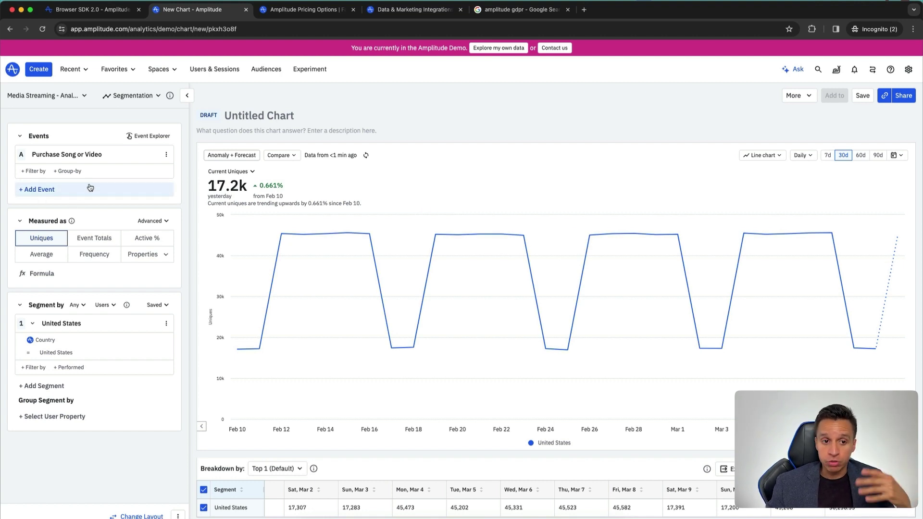
Group Purchase Song or Video by City, then change the grouping to Platform.
{"action": "left_click", "coordinate": [69, 172]}
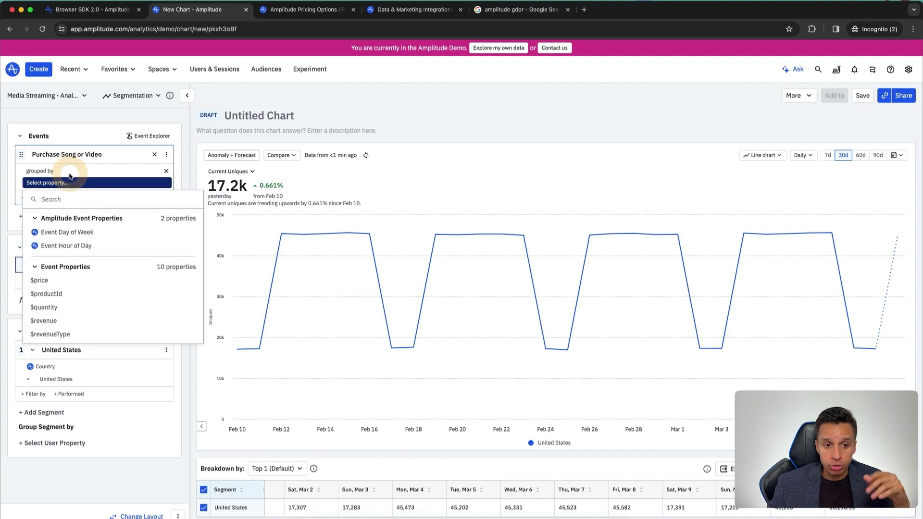
{"action": "scroll", "coordinate": [94, 273], "scroll_direction": "down", "scroll_amount": 5}
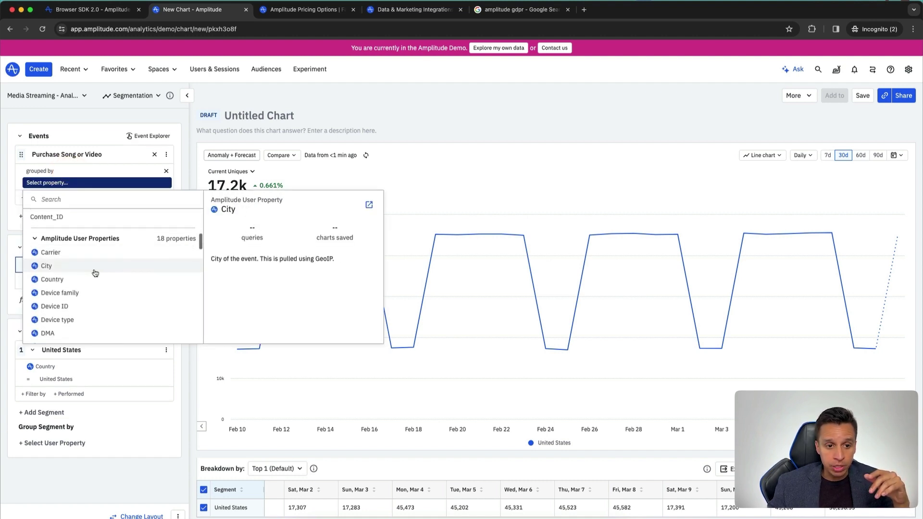
{"action": "left_click", "coordinate": [72, 268]}
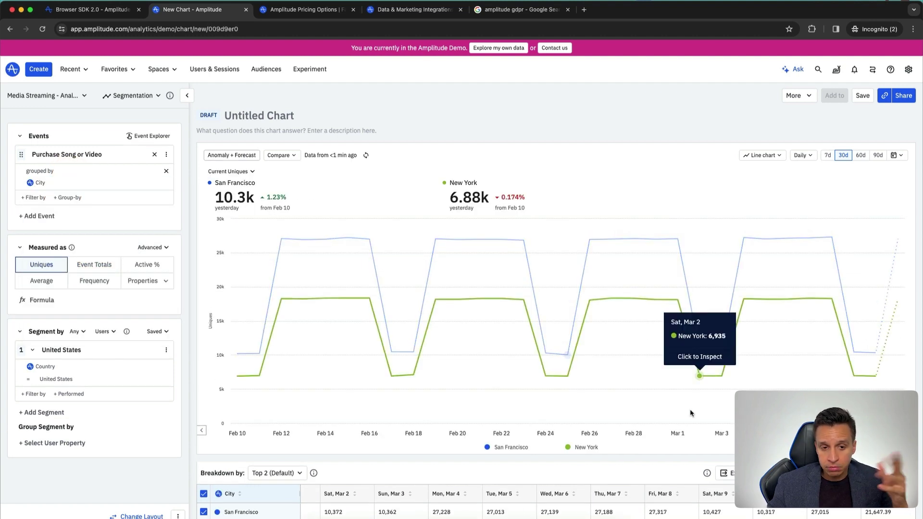
{"action": "left_click", "coordinate": [40, 181]}
{"action": "scroll", "coordinate": [104, 267], "scroll_direction": "down", "scroll_amount": 5}
{"action": "scroll", "coordinate": [96, 268], "scroll_direction": "up", "scroll_amount": 2}
{"action": "left_click", "coordinate": [89, 311]}
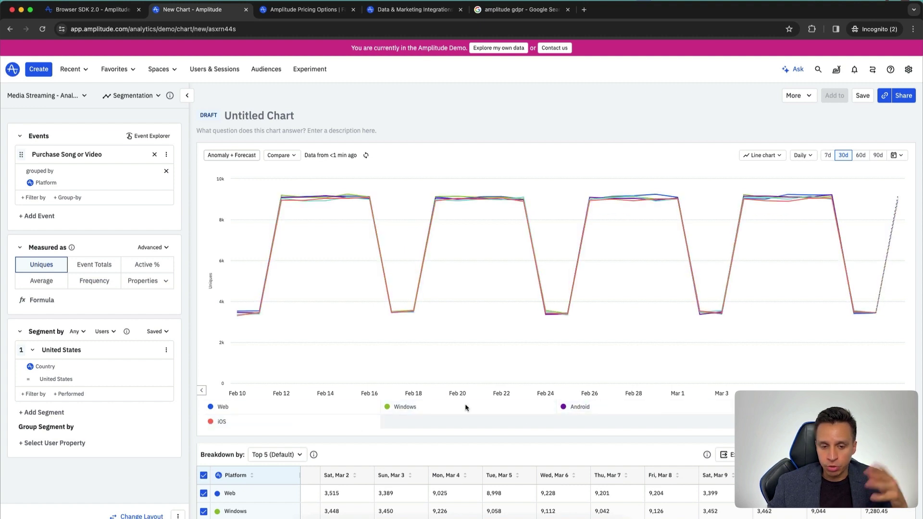
Display the platform breakdown as a horizontal bar chart with % Relative values.
{"action": "left_click", "coordinate": [762, 155]}
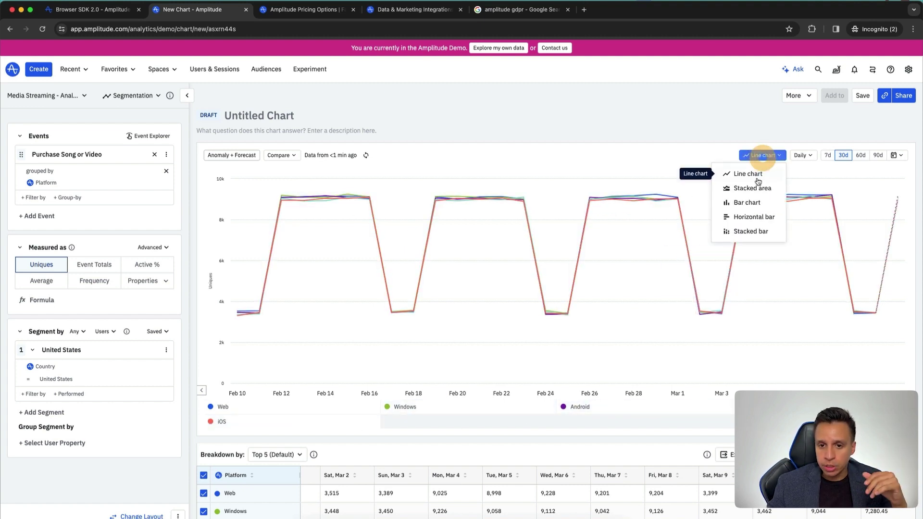
{"action": "left_click", "coordinate": [747, 202]}
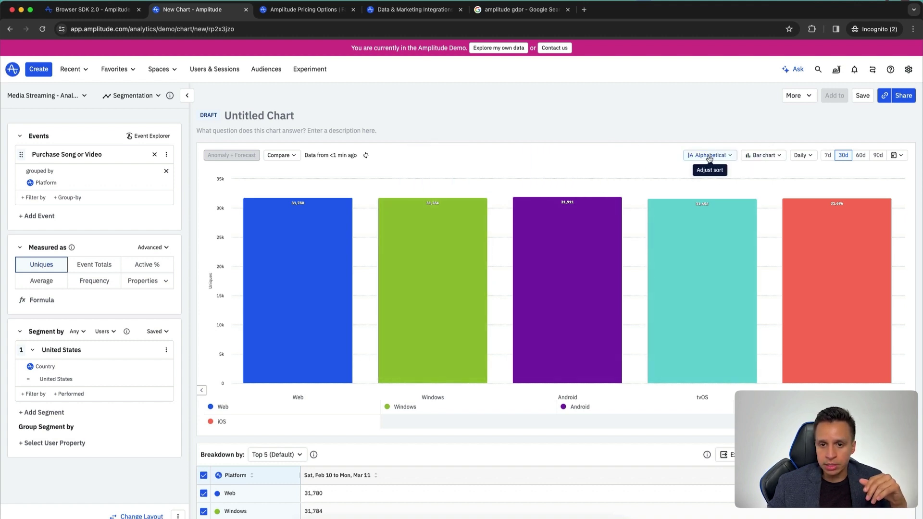
{"action": "left_click", "coordinate": [706, 155]}
{"action": "left_click", "coordinate": [763, 154]}
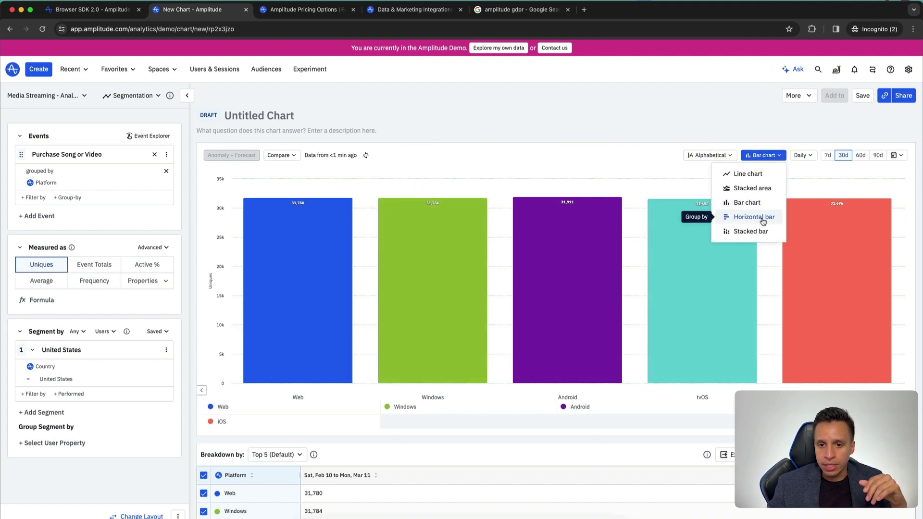
{"action": "left_click", "coordinate": [763, 217]}
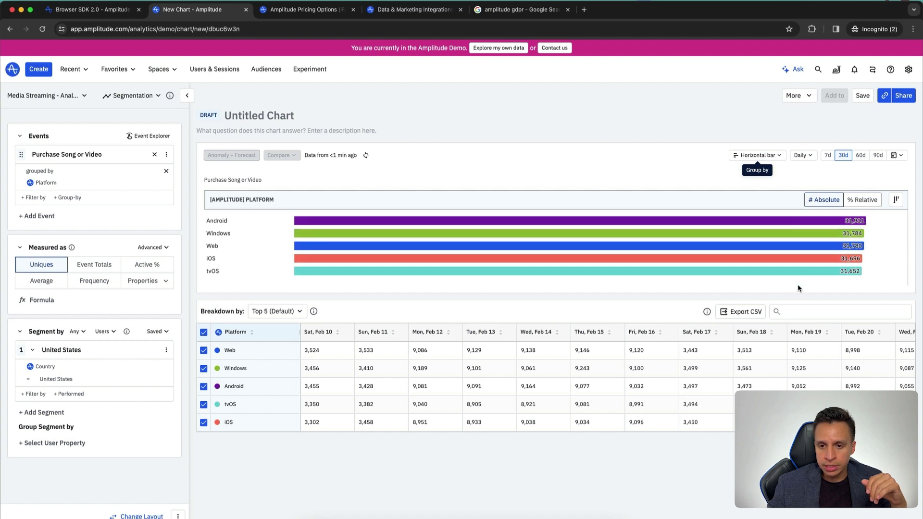
{"action": "left_click", "coordinate": [861, 201]}
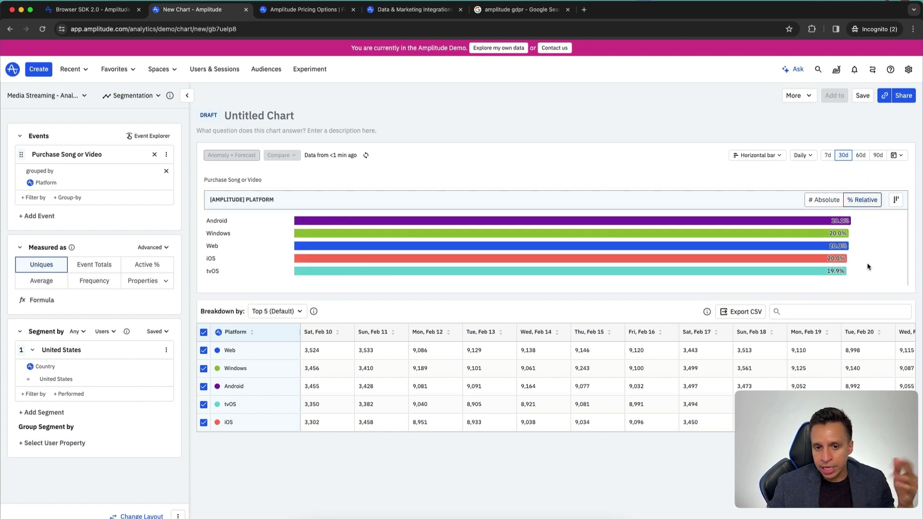
Add Genre_Type as a second group-by property alongside Platform.
{"action": "left_click", "coordinate": [68, 198]}
{"action": "mouse_move", "coordinate": [67, 258]}
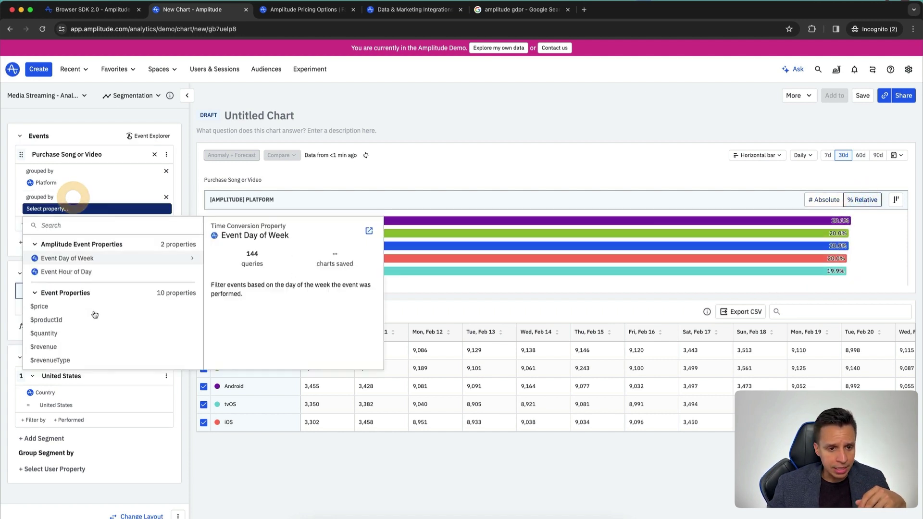
{"action": "scroll", "coordinate": [95, 314], "scroll_direction": "down", "scroll_amount": 1}
{"action": "scroll", "coordinate": [86, 314], "scroll_direction": "down", "scroll_amount": 1}
{"action": "scroll", "coordinate": [77, 314], "scroll_direction": "down", "scroll_amount": 1}
{"action": "left_click", "coordinate": [71, 314]}
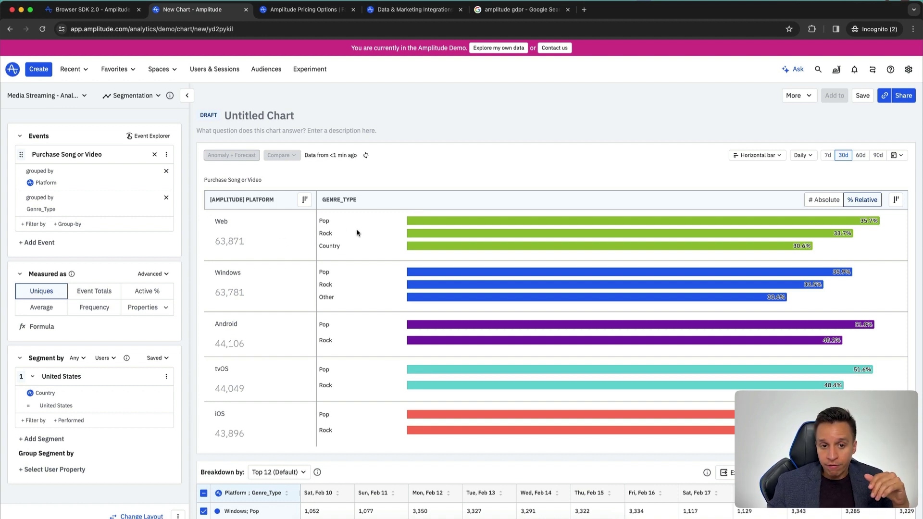
{"action": "scroll", "coordinate": [561, 240], "scroll_direction": "down", "scroll_amount": 1}
{"action": "scroll", "coordinate": [550, 245], "scroll_direction": "up", "scroll_amount": 1}
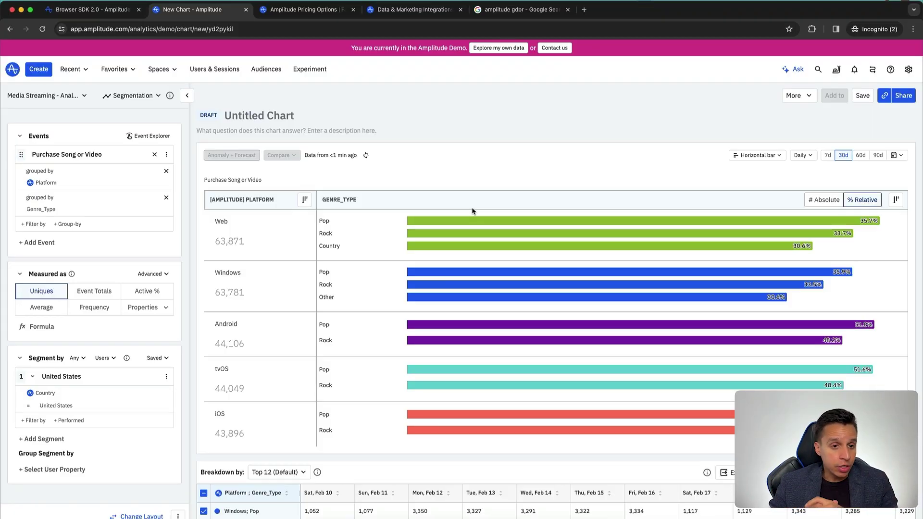
Open the chart-type 'Transition to...' list, close it, and reopen it.
{"action": "left_click", "coordinate": [129, 95]}
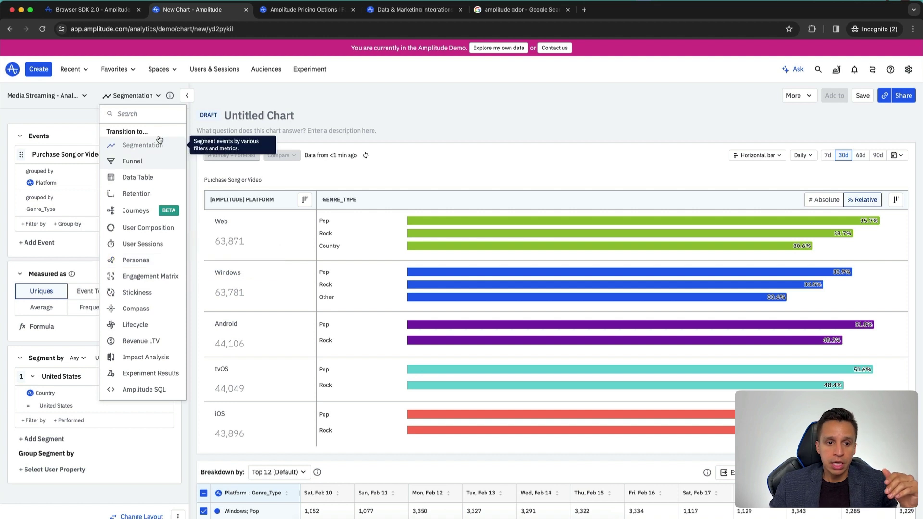
{"action": "scroll", "coordinate": [498, 117], "scroll_direction": "down", "scroll_amount": 1}
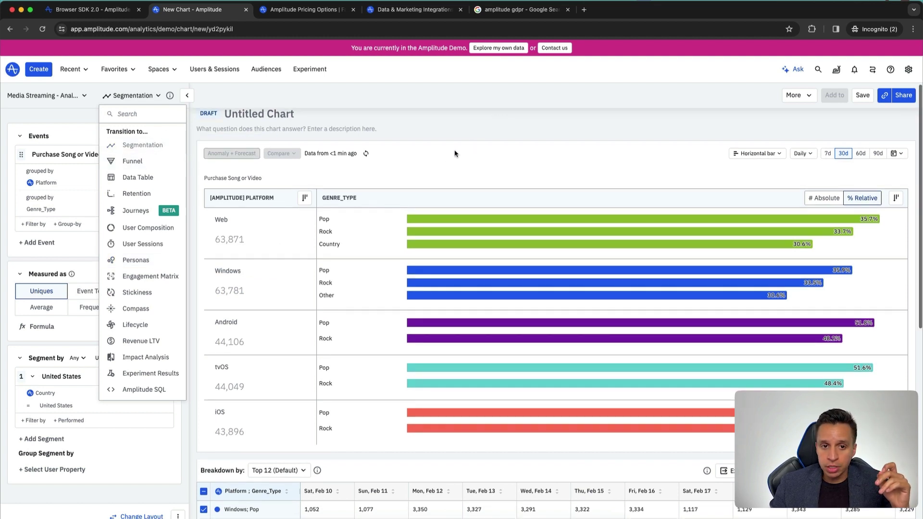
{"action": "left_click", "coordinate": [486, 126]}
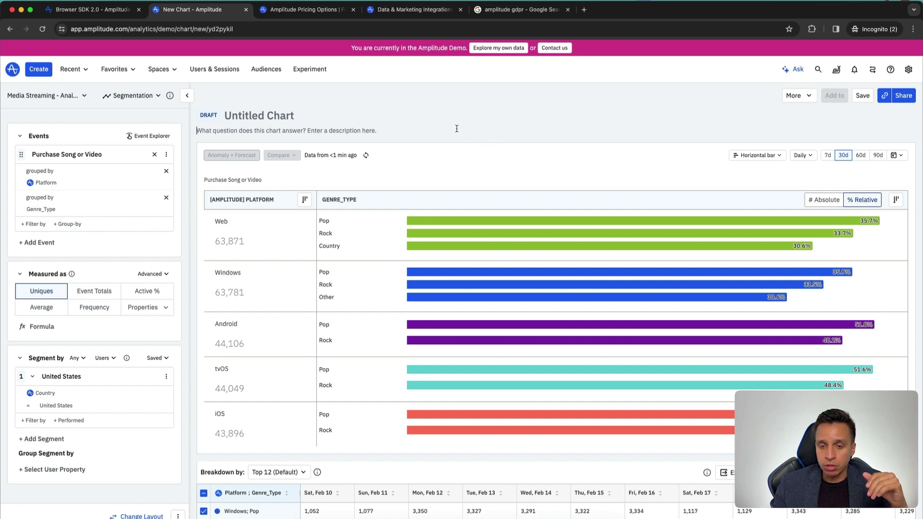
{"action": "left_click", "coordinate": [140, 97]}
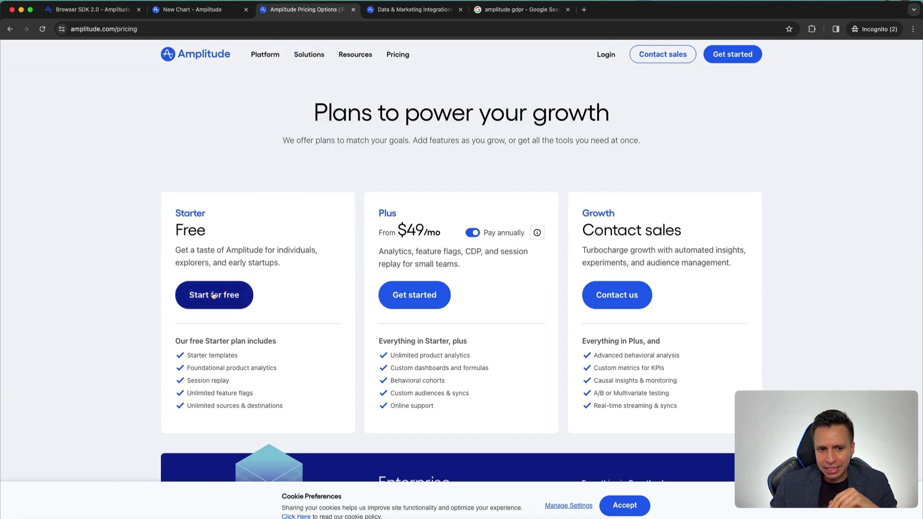
Scroll through the Starter, Plus, Growth and Enterprise plans and the detailed comparison table, then back up.
{"action": "scroll", "coordinate": [220, 307], "scroll_direction": "down", "scroll_amount": 3}
{"action": "scroll", "coordinate": [220, 308], "scroll_direction": "up", "scroll_amount": 3}
{"action": "scroll", "coordinate": [221, 308], "scroll_direction": "down", "scroll_amount": 1}
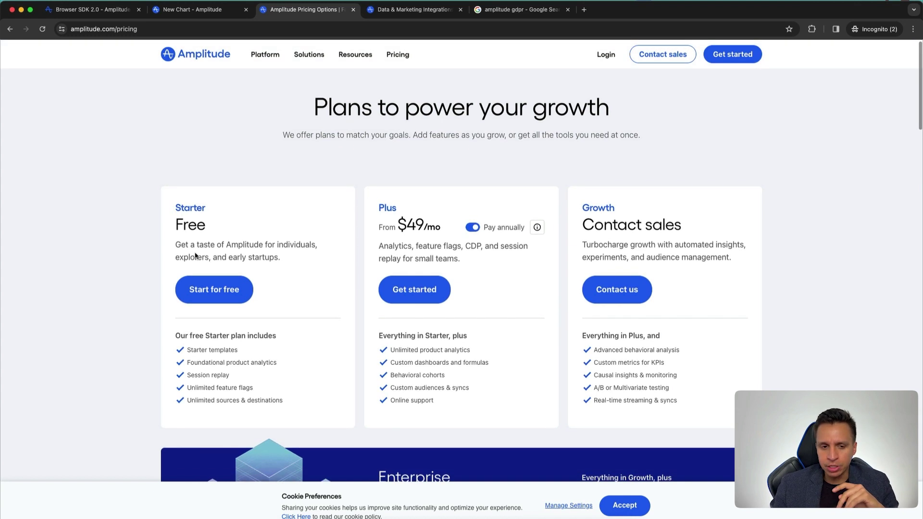
{"action": "scroll", "coordinate": [195, 254], "scroll_direction": "up", "scroll_amount": 1}
{"action": "scroll", "coordinate": [194, 254], "scroll_direction": "down", "scroll_amount": 1}
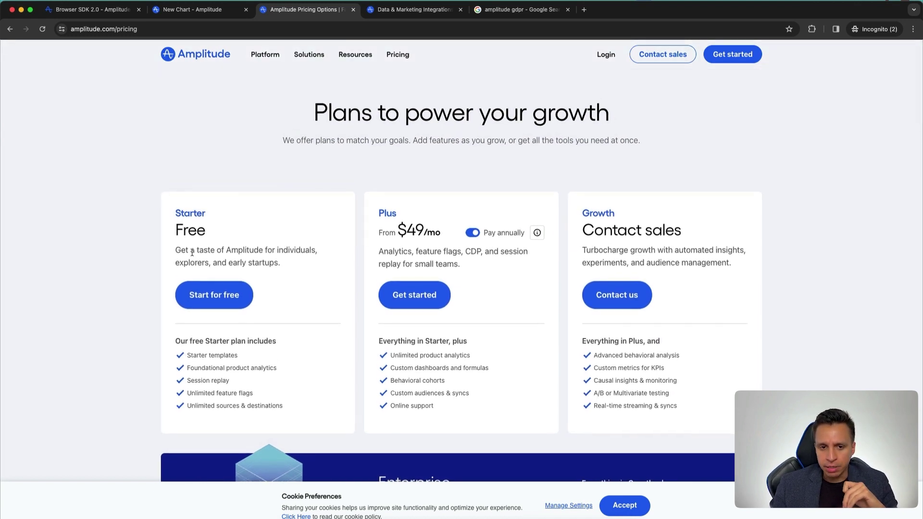
{"action": "scroll", "coordinate": [192, 252], "scroll_direction": "down", "scroll_amount": 1}
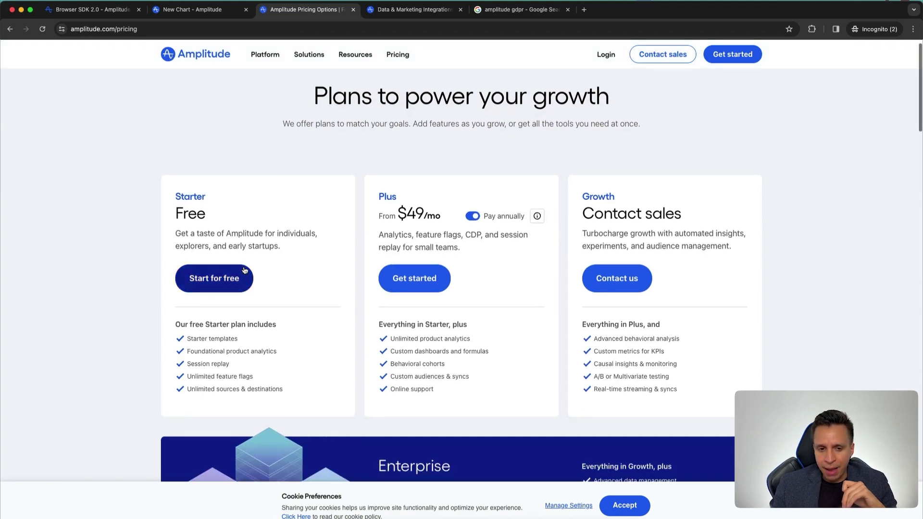
{"action": "scroll", "coordinate": [244, 270], "scroll_direction": "down", "scroll_amount": 5}
{"action": "scroll", "coordinate": [244, 269], "scroll_direction": "down", "scroll_amount": 3}
{"action": "scroll", "coordinate": [243, 265], "scroll_direction": "up", "scroll_amount": 5}
{"action": "scroll", "coordinate": [243, 267], "scroll_direction": "up", "scroll_amount": 3}
{"action": "scroll", "coordinate": [203, 242], "scroll_direction": "down", "scroll_amount": 3}
{"action": "scroll", "coordinate": [202, 243], "scroll_direction": "down", "scroll_amount": 10}
{"action": "scroll", "coordinate": [202, 242], "scroll_direction": "down", "scroll_amount": 3}
{"action": "scroll", "coordinate": [203, 243], "scroll_direction": "down", "scroll_amount": 3}
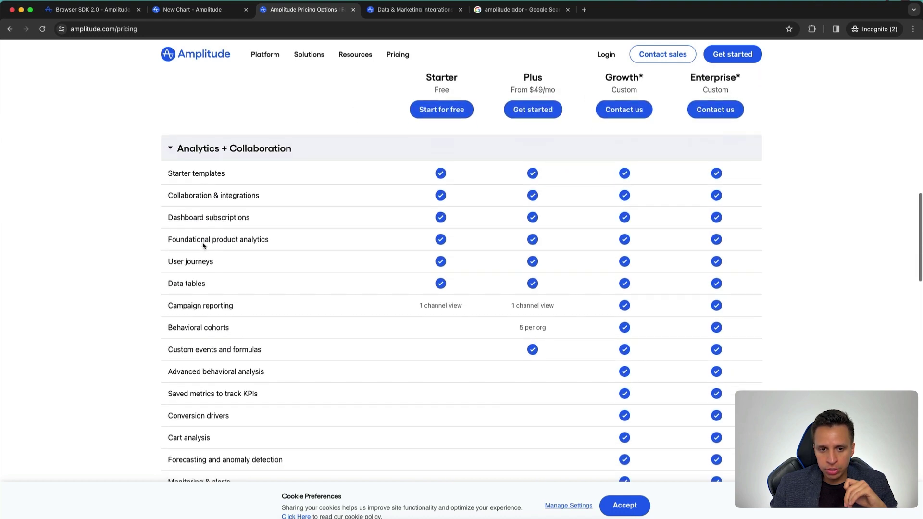
{"action": "scroll", "coordinate": [203, 242], "scroll_direction": "up", "scroll_amount": 1}
{"action": "scroll", "coordinate": [203, 243], "scroll_direction": "up", "scroll_amount": 3}
{"action": "scroll", "coordinate": [203, 243], "scroll_direction": "up", "scroll_amount": 4}
{"action": "scroll", "coordinate": [203, 244], "scroll_direction": "up", "scroll_amount": 3}
{"action": "scroll", "coordinate": [203, 245], "scroll_direction": "up", "scroll_amount": 5}
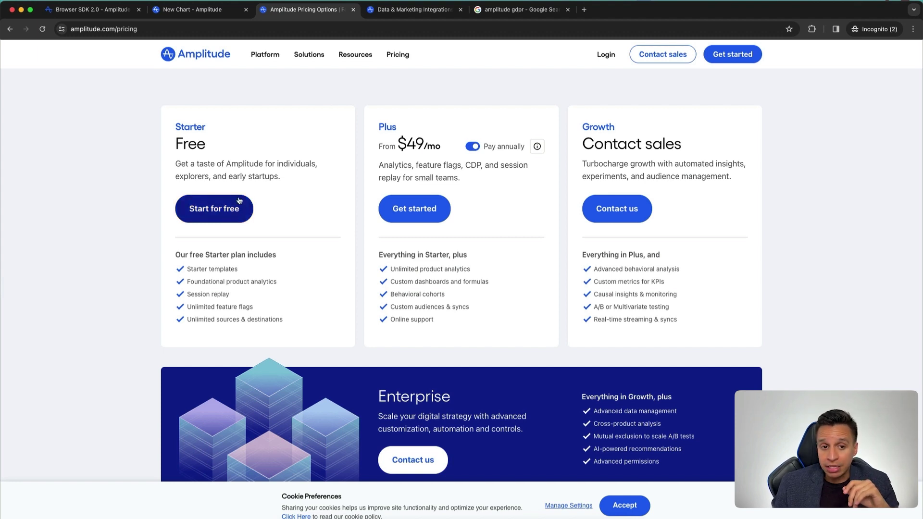
Highlight the Starter plan description, then the Growth plan's Advanced behavioral analysis feature.
{"action": "triple_click", "coordinate": [251, 171]}
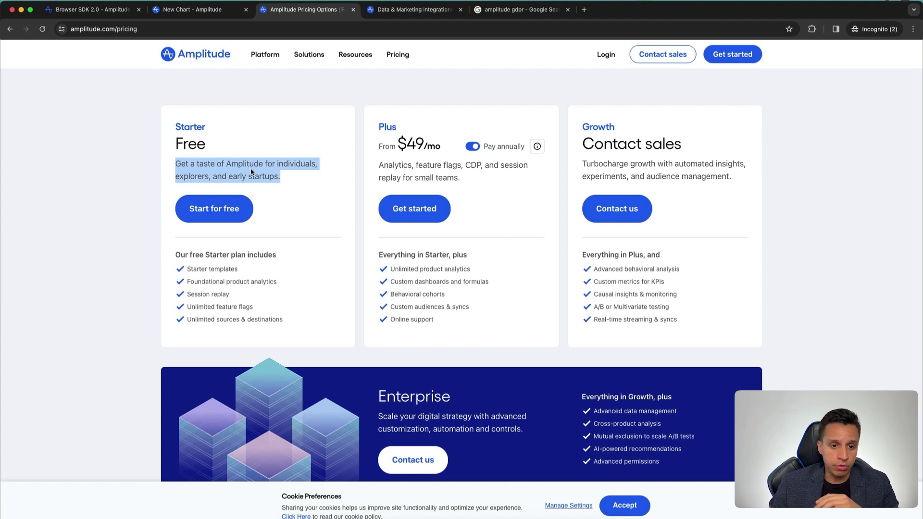
{"action": "left_click", "coordinate": [284, 288]}
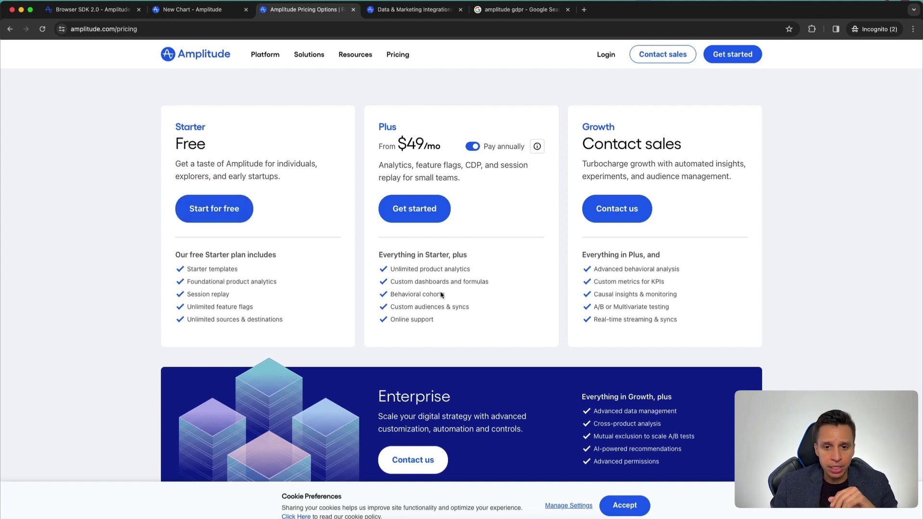
{"action": "triple_click", "coordinate": [645, 267]}
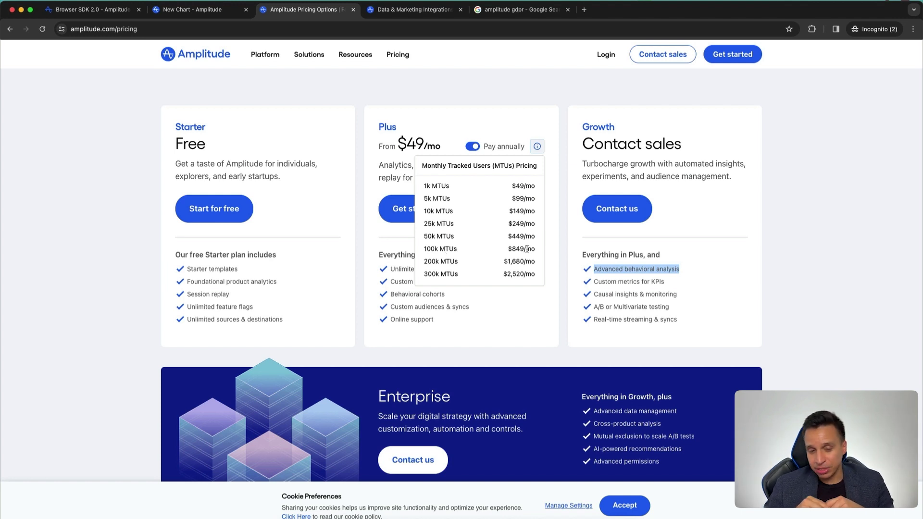
{"action": "mouse_move", "coordinate": [536, 146]}
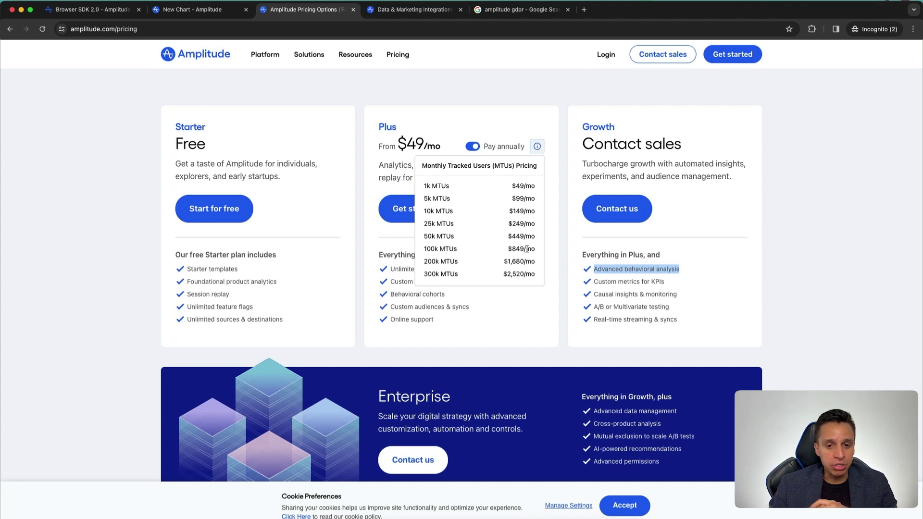
Compare Plus pricing without annual billing, then go to the integrations page's Featured Integrations.
{"action": "left_click", "coordinate": [472, 146]}
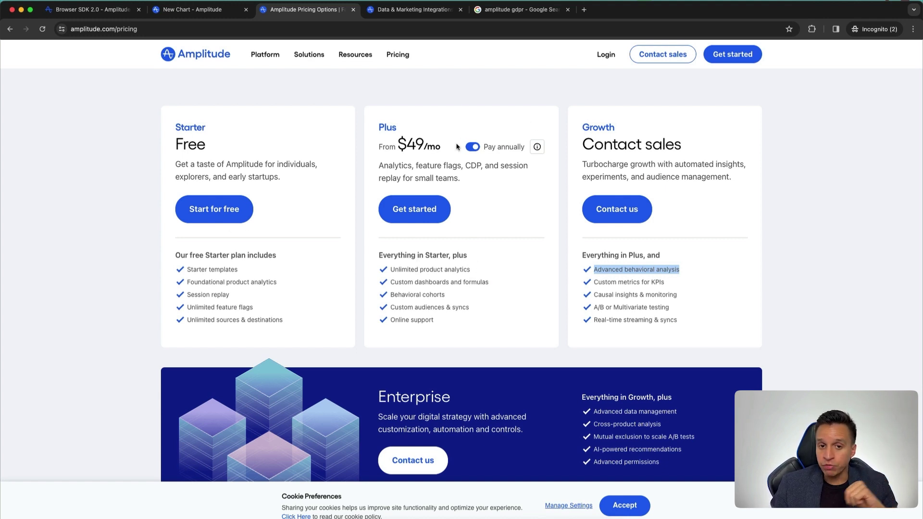
{"action": "key", "text": "ctrl+Tab"}
{"action": "scroll", "coordinate": [439, 212], "scroll_direction": "down", "scroll_amount": 1}
{"action": "scroll", "coordinate": [439, 211], "scroll_direction": "down", "scroll_amount": 2}
{"action": "scroll", "coordinate": [438, 211], "scroll_direction": "down", "scroll_amount": 1}
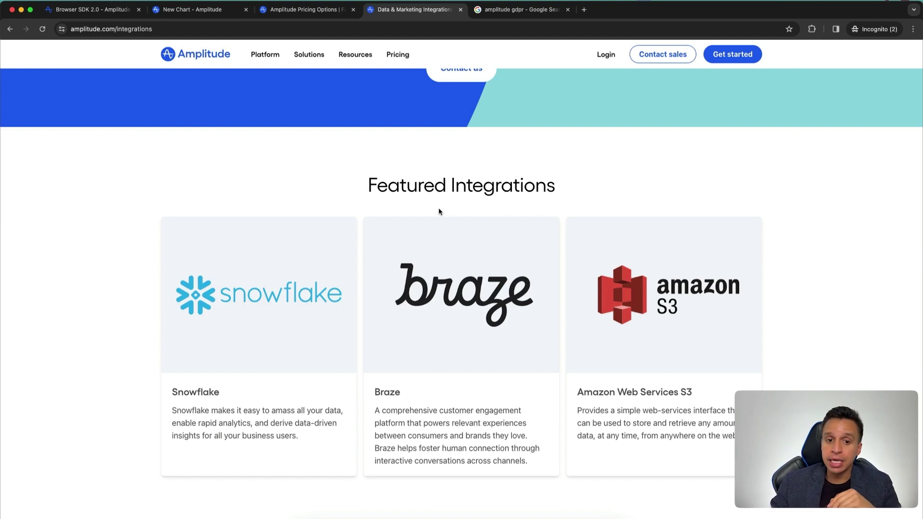
{"action": "scroll", "coordinate": [438, 212], "scroll_direction": "down", "scroll_amount": 1}
{"action": "scroll", "coordinate": [439, 211], "scroll_direction": "down", "scroll_amount": 2}
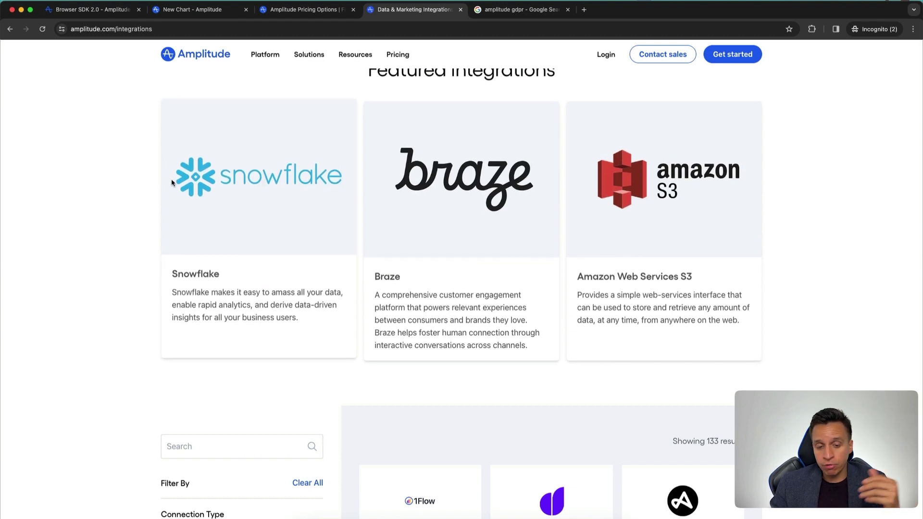
{"action": "scroll", "coordinate": [171, 182], "scroll_direction": "down", "scroll_amount": 2}
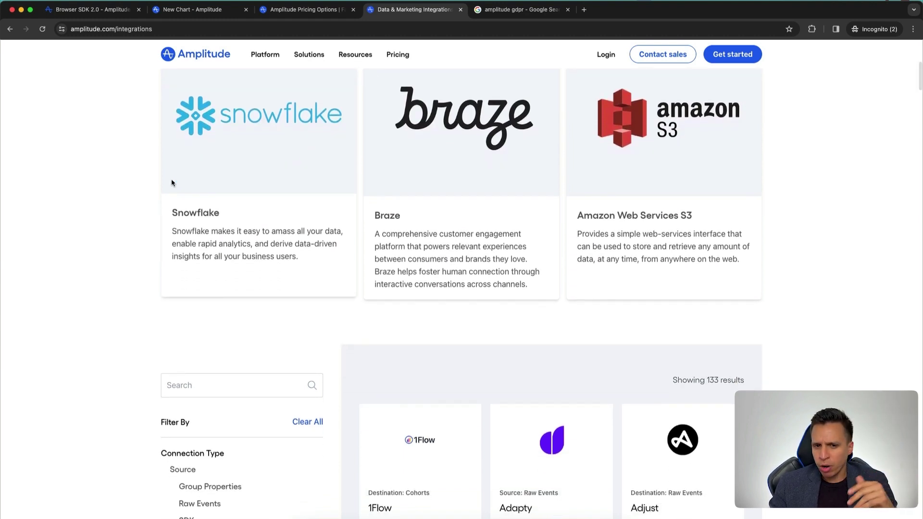
{"action": "scroll", "coordinate": [171, 182], "scroll_direction": "down", "scroll_amount": 2}
{"action": "scroll", "coordinate": [171, 182], "scroll_direction": "down", "scroll_amount": 1}
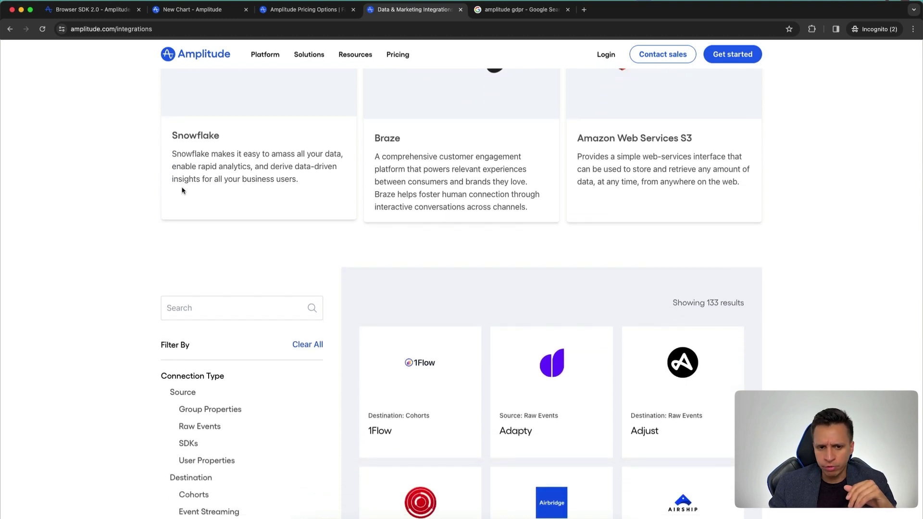
{"action": "scroll", "coordinate": [85, 230], "scroll_direction": "down", "scroll_amount": 4}
{"action": "scroll", "coordinate": [84, 230], "scroll_direction": "down", "scroll_amount": 4}
{"action": "scroll", "coordinate": [83, 231], "scroll_direction": "up", "scroll_amount": 1}
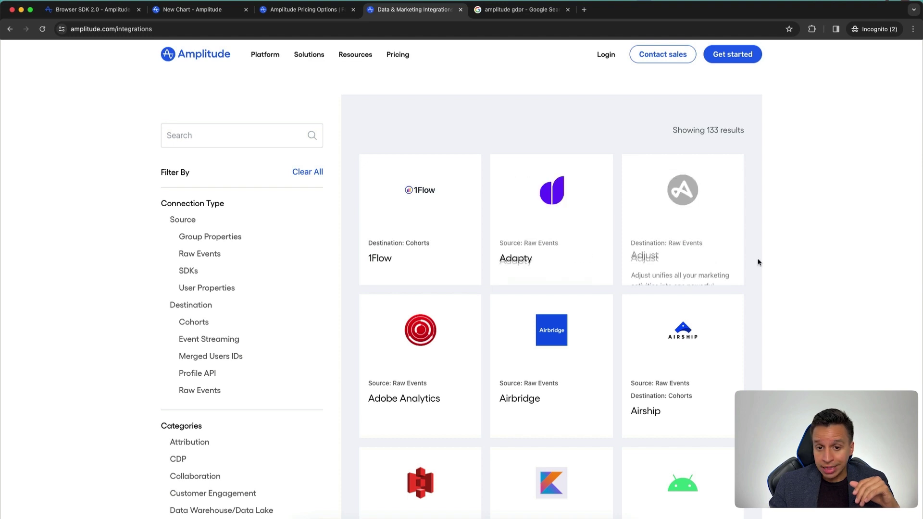
{"action": "scroll", "coordinate": [761, 262], "scroll_direction": "down", "scroll_amount": 1}
{"action": "scroll", "coordinate": [531, 315], "scroll_direction": "down", "scroll_amount": 1}
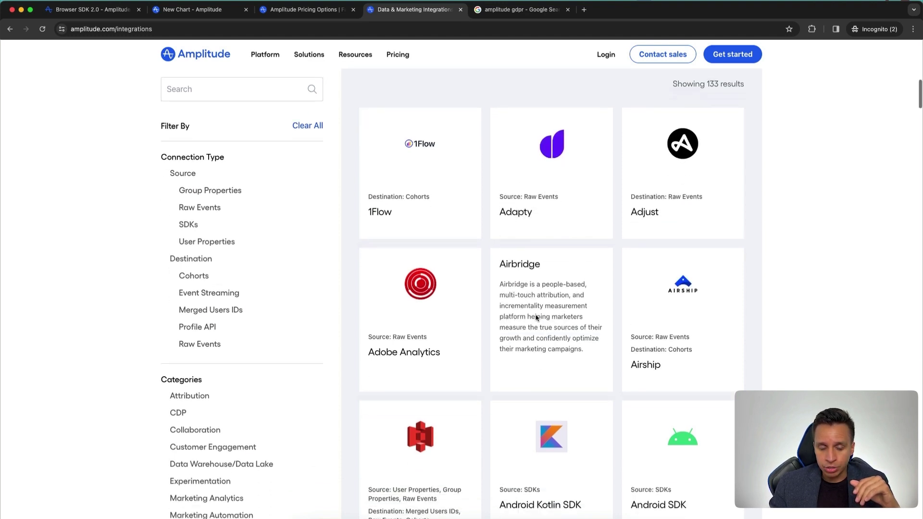
{"action": "scroll", "coordinate": [533, 317], "scroll_direction": "down", "scroll_amount": 2}
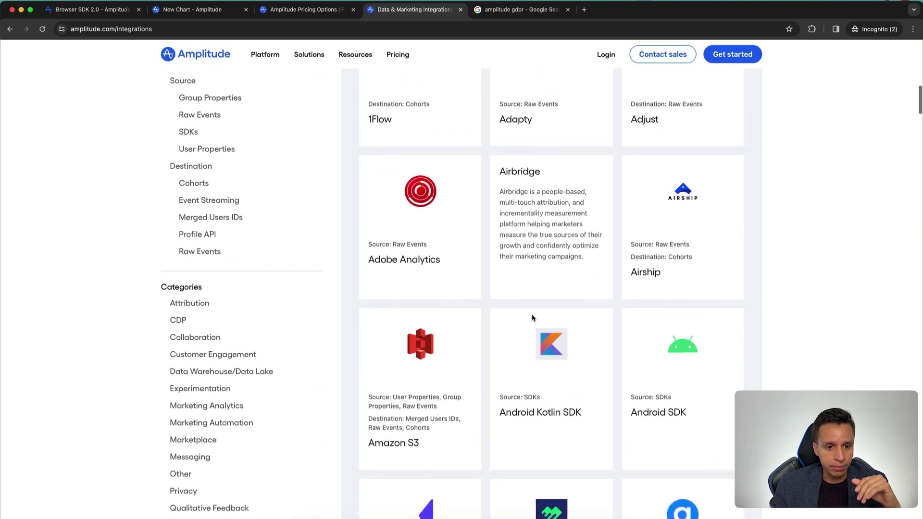
{"action": "scroll", "coordinate": [267, 364], "scroll_direction": "down", "scroll_amount": 1}
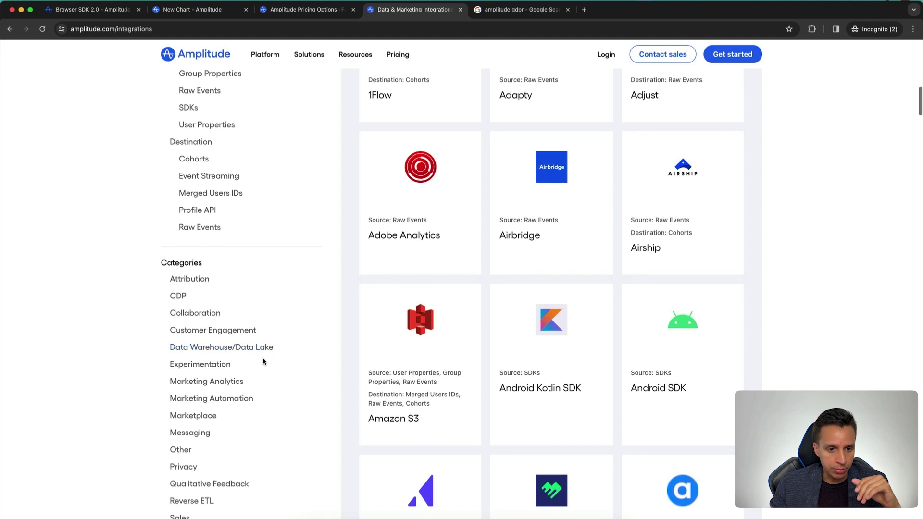
{"action": "left_click", "coordinate": [216, 398]}
{"action": "scroll", "coordinate": [515, 338], "scroll_direction": "up", "scroll_amount": 3}
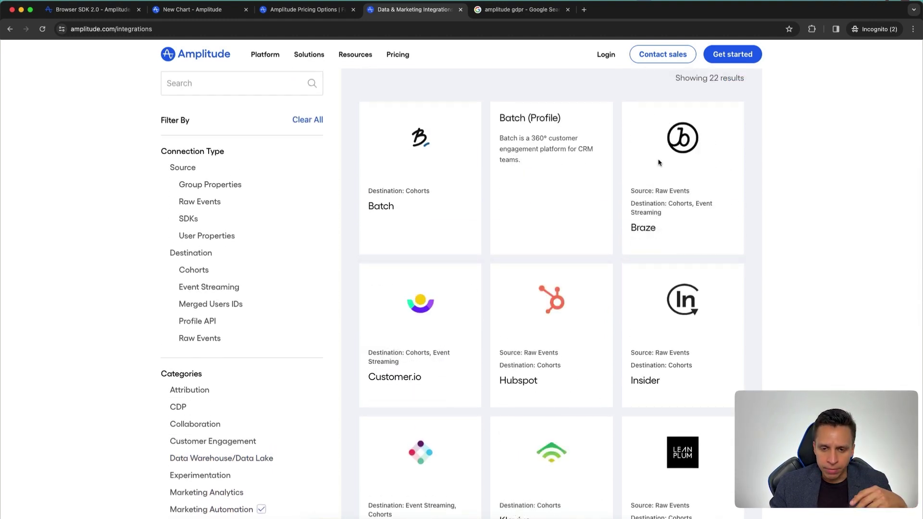
{"action": "scroll", "coordinate": [582, 335], "scroll_direction": "down", "scroll_amount": 3}
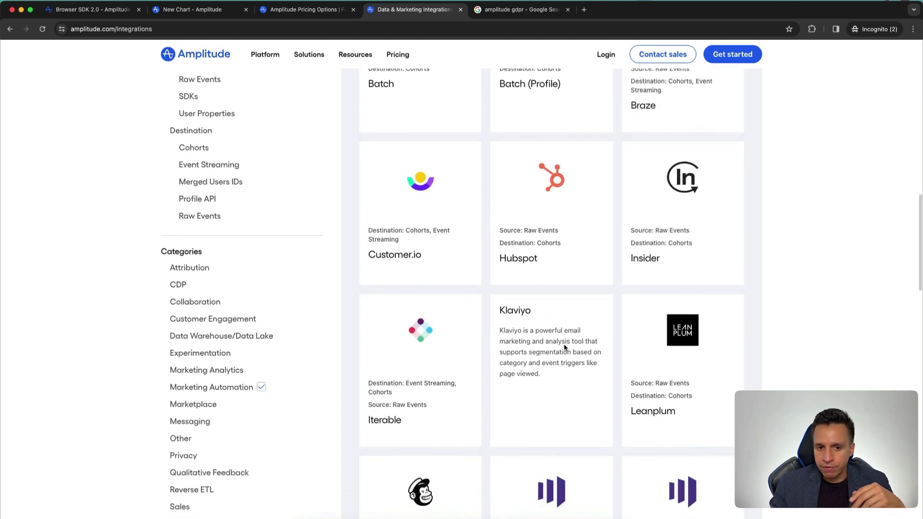
{"action": "scroll", "coordinate": [596, 336], "scroll_direction": "up", "scroll_amount": 2}
{"action": "scroll", "coordinate": [622, 323], "scroll_direction": "up", "scroll_amount": 1}
{"action": "scroll", "coordinate": [758, 291], "scroll_direction": "down", "scroll_amount": 1}
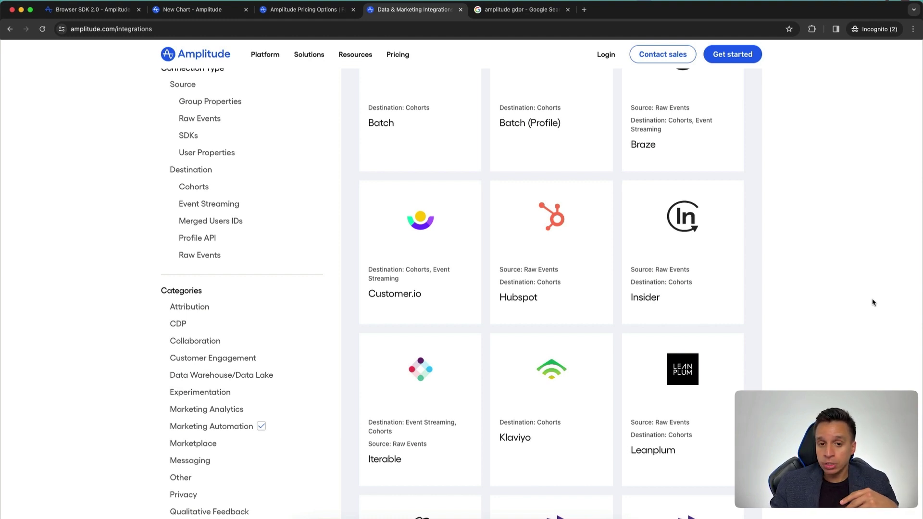
{"action": "scroll", "coordinate": [873, 301], "scroll_direction": "up", "scroll_amount": 5}
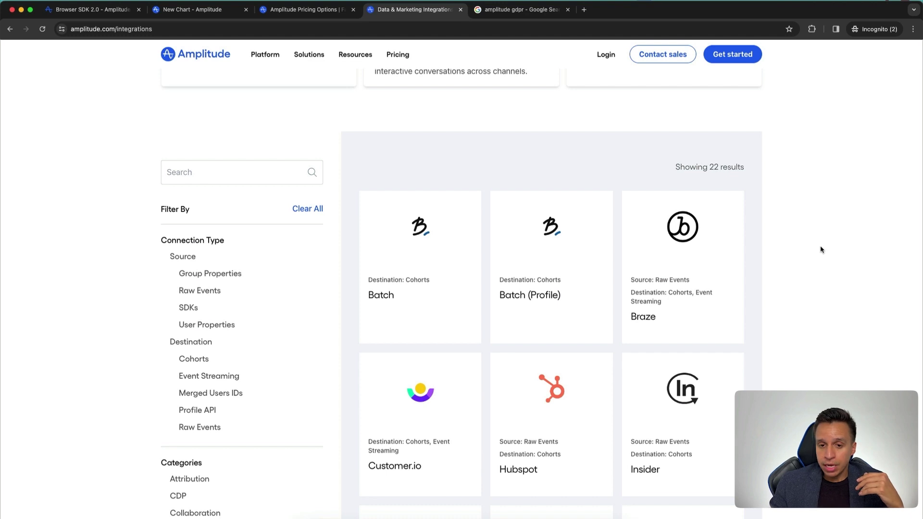
{"action": "scroll", "coordinate": [821, 250], "scroll_direction": "down", "scroll_amount": 1}
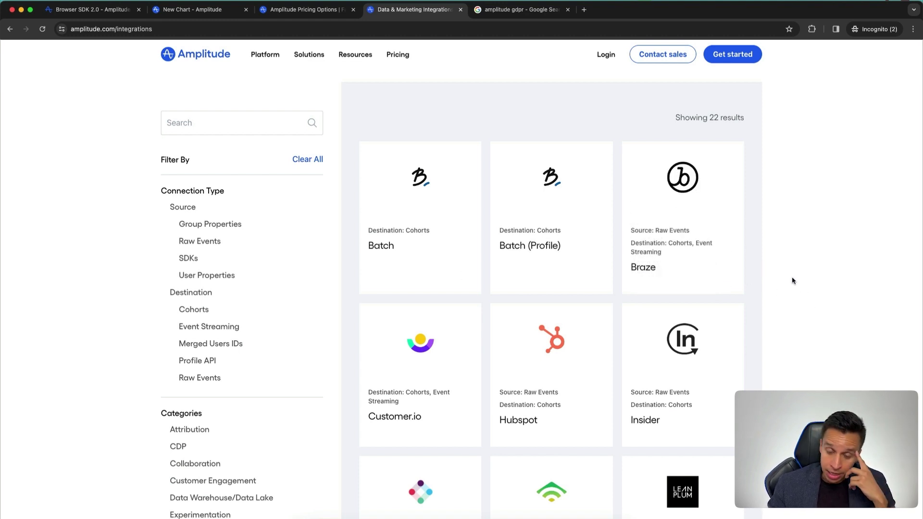
{"action": "scroll", "coordinate": [788, 289], "scroll_direction": "down", "scroll_amount": 2}
{"action": "scroll", "coordinate": [800, 317], "scroll_direction": "down", "scroll_amount": 3}
{"action": "scroll", "coordinate": [801, 317], "scroll_direction": "down", "scroll_amount": 5}
{"action": "scroll", "coordinate": [800, 319], "scroll_direction": "down", "scroll_amount": 3}
{"action": "scroll", "coordinate": [800, 318], "scroll_direction": "down", "scroll_amount": 1}
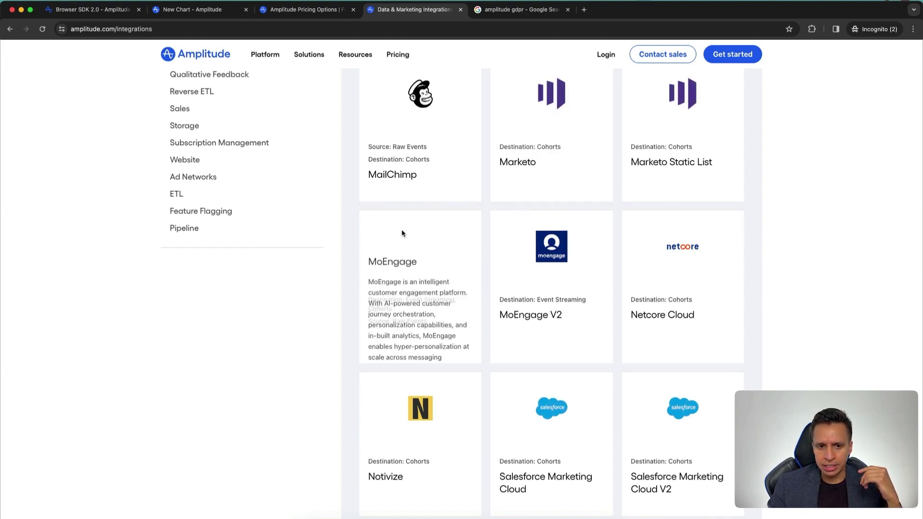
{"action": "scroll", "coordinate": [344, 192], "scroll_direction": "up", "scroll_amount": 1}
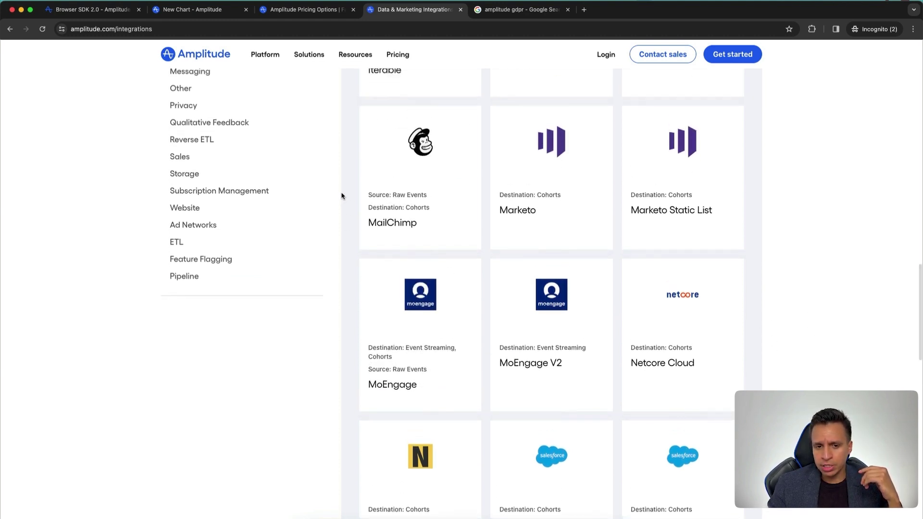
{"action": "scroll", "coordinate": [338, 212], "scroll_direction": "up", "scroll_amount": 4}
{"action": "scroll", "coordinate": [338, 212], "scroll_direction": "up", "scroll_amount": 3}
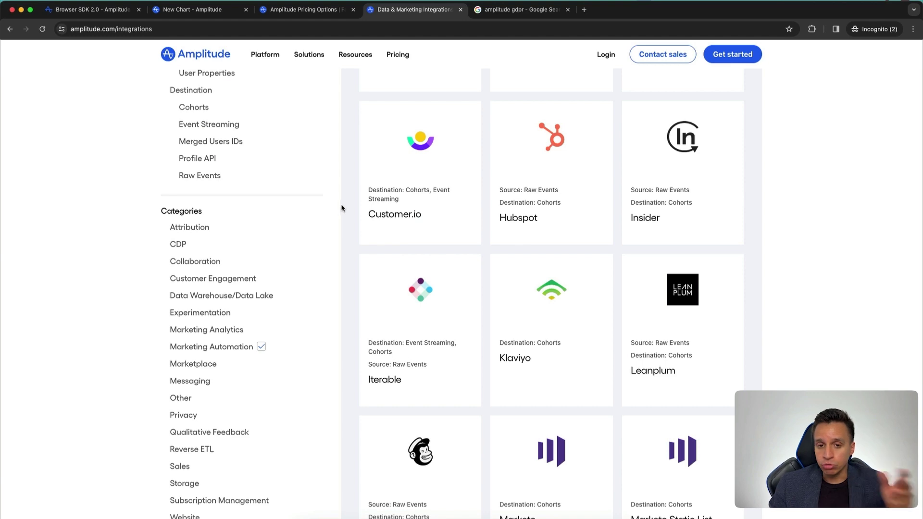
{"action": "scroll", "coordinate": [339, 208], "scroll_direction": "up", "scroll_amount": 2}
{"action": "scroll", "coordinate": [341, 208], "scroll_direction": "up", "scroll_amount": 3}
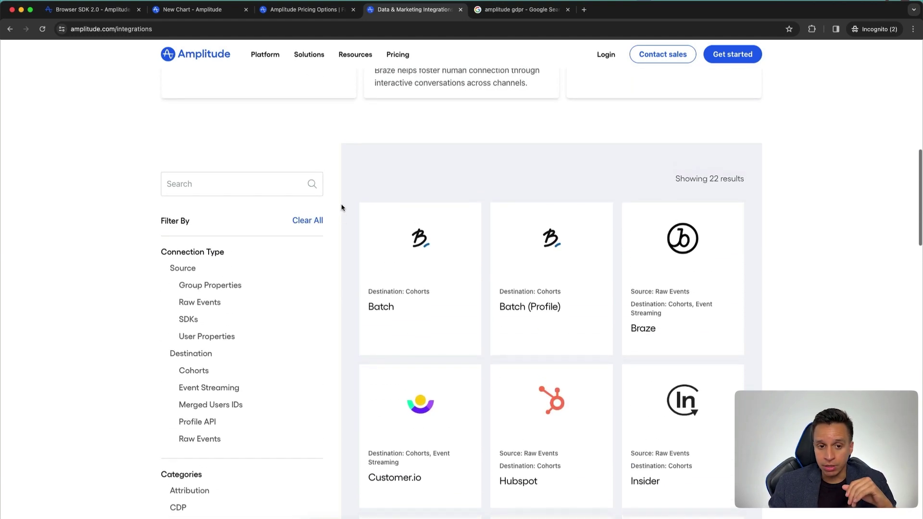
{"action": "scroll", "coordinate": [342, 206], "scroll_direction": "down", "scroll_amount": 4}
{"action": "scroll", "coordinate": [272, 398], "scroll_direction": "up", "scroll_amount": 2}
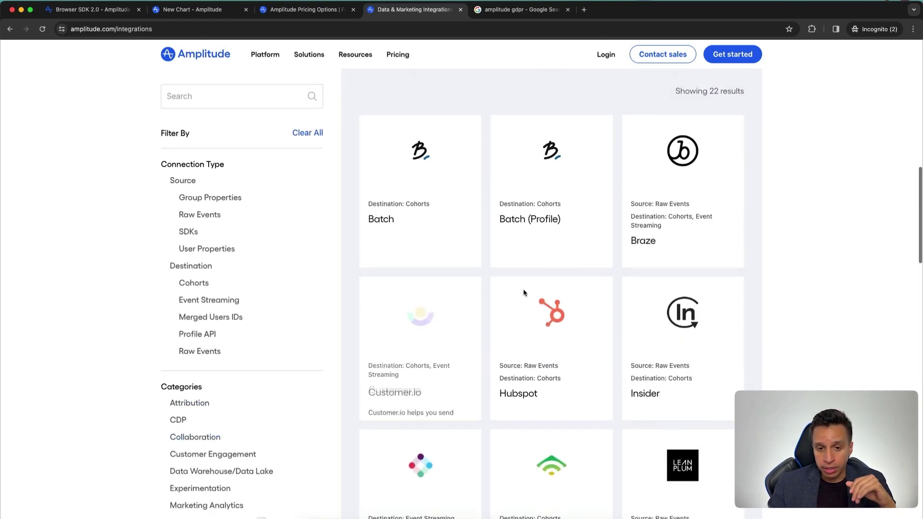
{"action": "scroll", "coordinate": [844, 289], "scroll_direction": "down", "scroll_amount": 5}
{"action": "scroll", "coordinate": [847, 290], "scroll_direction": "up", "scroll_amount": 3}
{"action": "scroll", "coordinate": [846, 291], "scroll_direction": "up", "scroll_amount": 3}
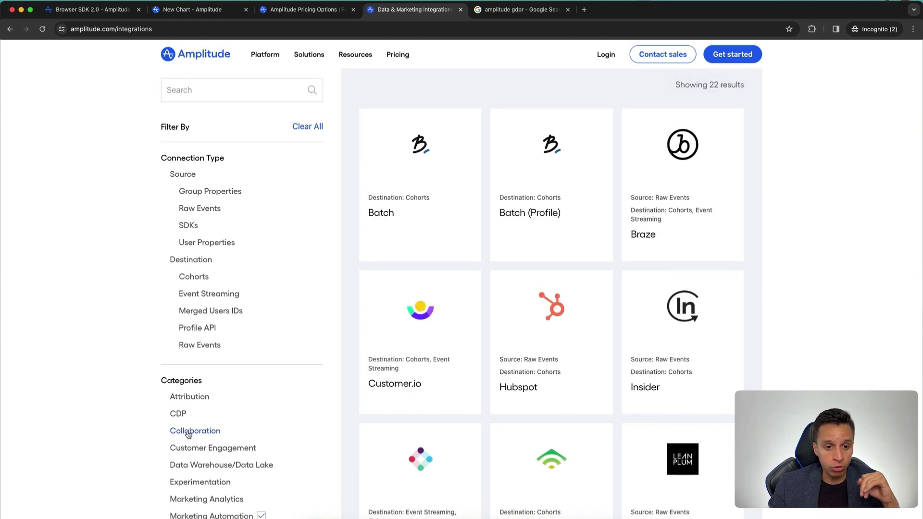
{"action": "scroll", "coordinate": [185, 428], "scroll_direction": "down", "scroll_amount": 7}
{"action": "scroll", "coordinate": [184, 428], "scroll_direction": "up", "scroll_amount": 7}
{"action": "scroll", "coordinate": [186, 433], "scroll_direction": "up", "scroll_amount": 2}
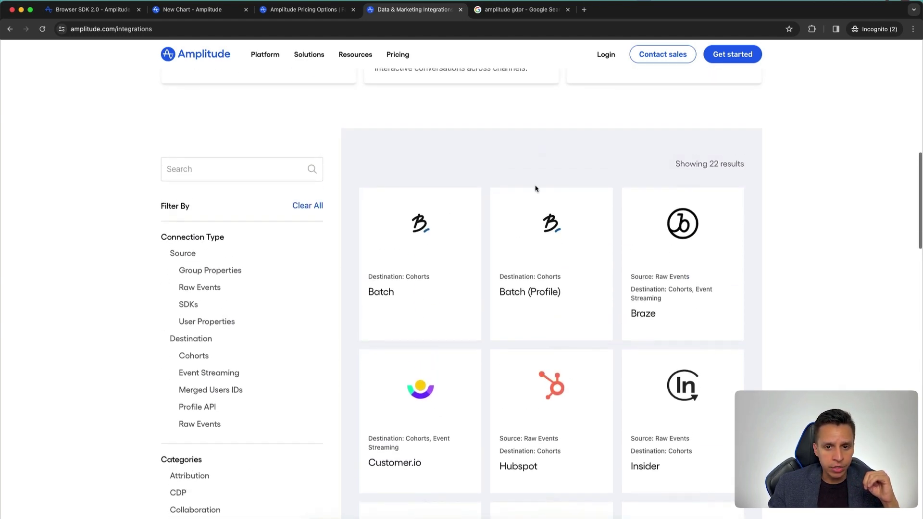
Clear all catalog filters and highlight the 133-results total.
{"action": "left_click", "coordinate": [317, 205]}
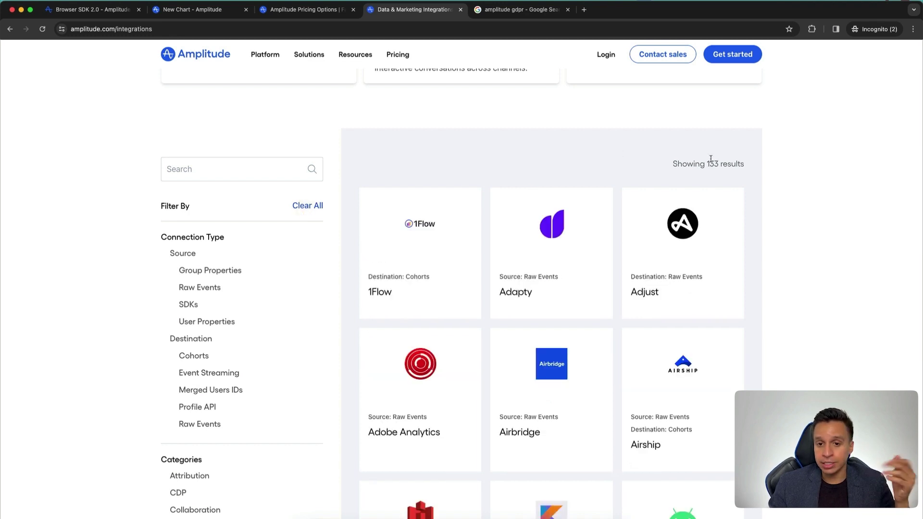
{"action": "triple_click", "coordinate": [725, 164]}
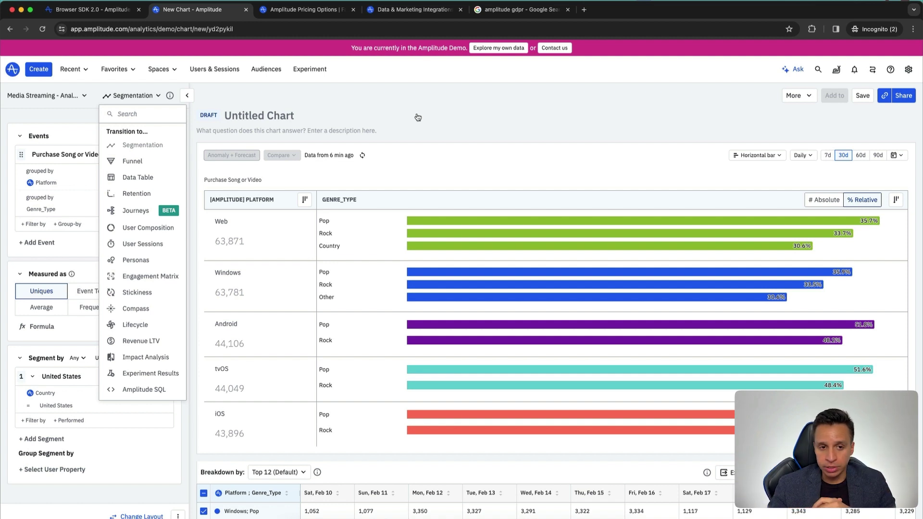
Dismiss the chart-type list and switch to Experiment, showing two active experiments and the Test1 flag.
{"action": "left_click", "coordinate": [466, 119]}
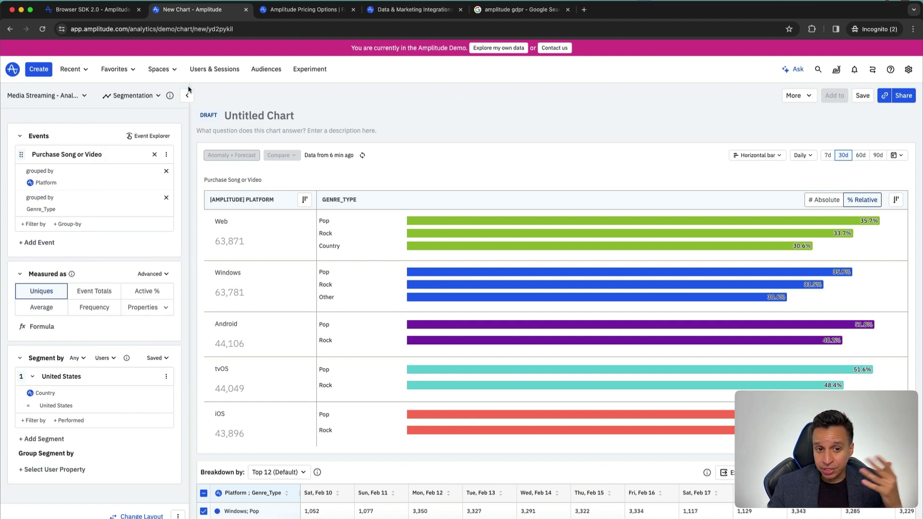
{"action": "left_click", "coordinate": [309, 68]}
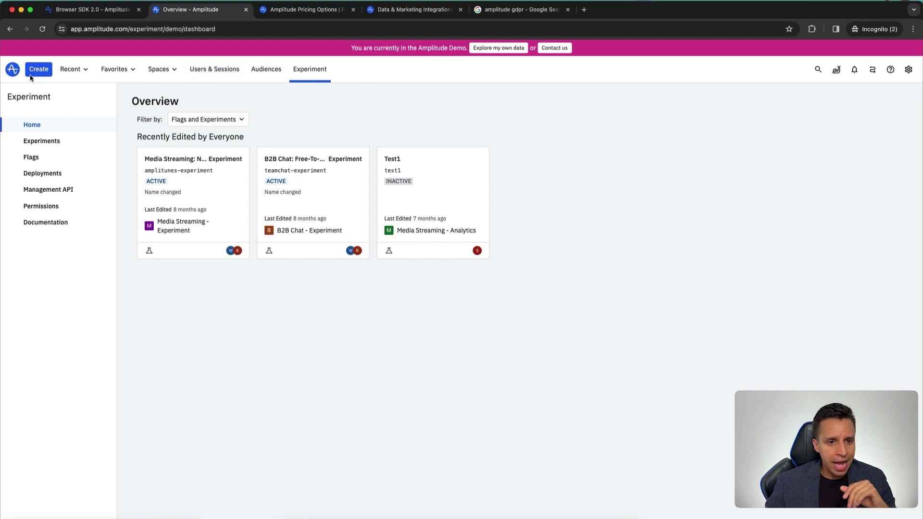
Browse the Create, Recent and Favorites menus, then start a blank Segmentation chart from Create.
{"action": "left_click", "coordinate": [48, 69]}
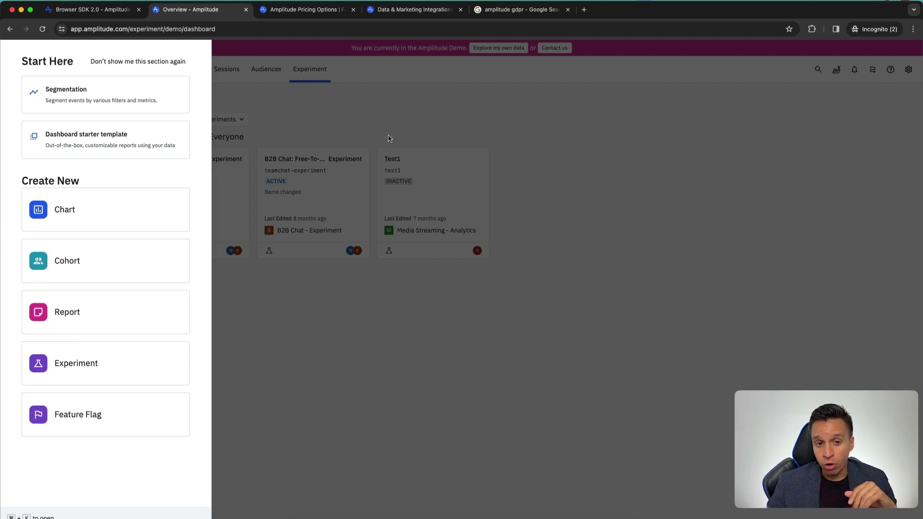
{"action": "left_click", "coordinate": [410, 123]}
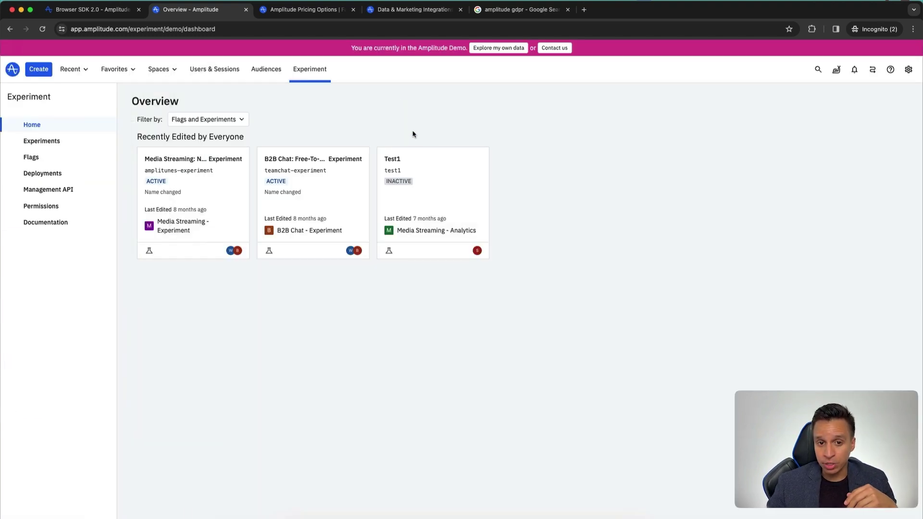
{"action": "left_click", "coordinate": [83, 71]}
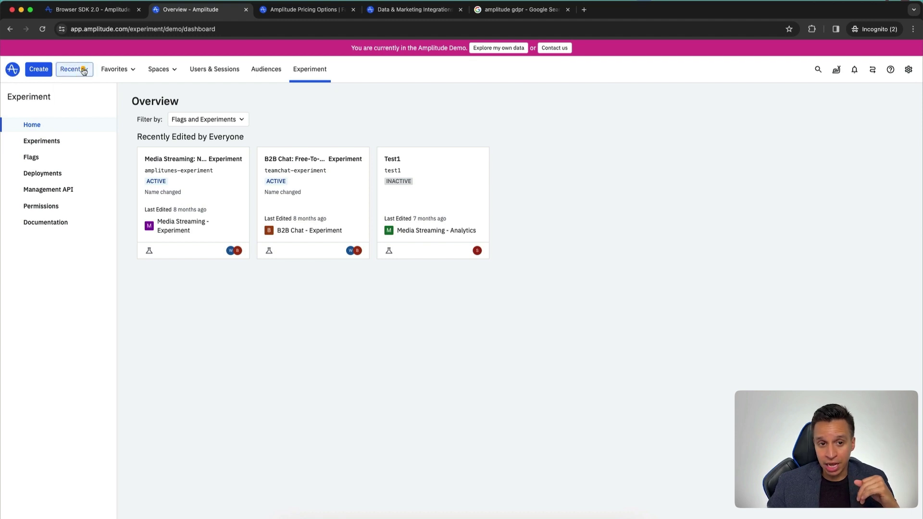
{"action": "left_click", "coordinate": [114, 72]}
{"action": "left_click", "coordinate": [41, 69]}
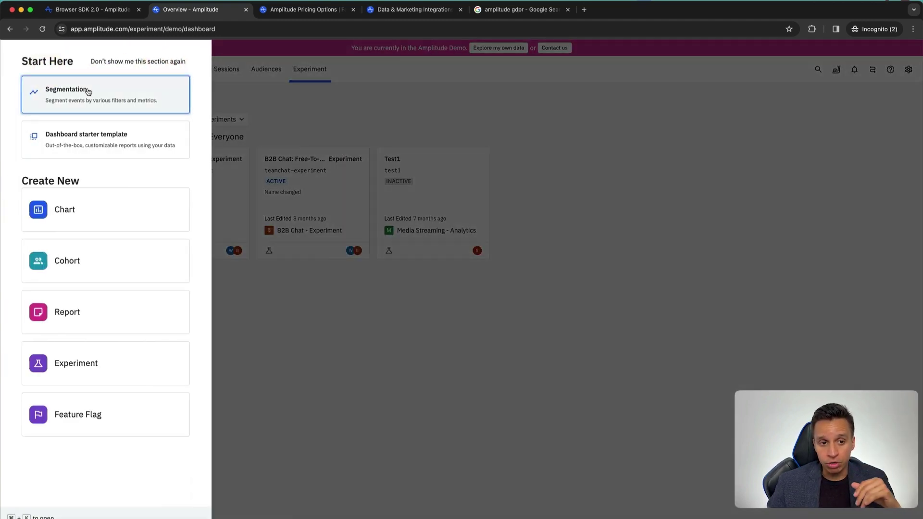
{"action": "left_click", "coordinate": [88, 92]}
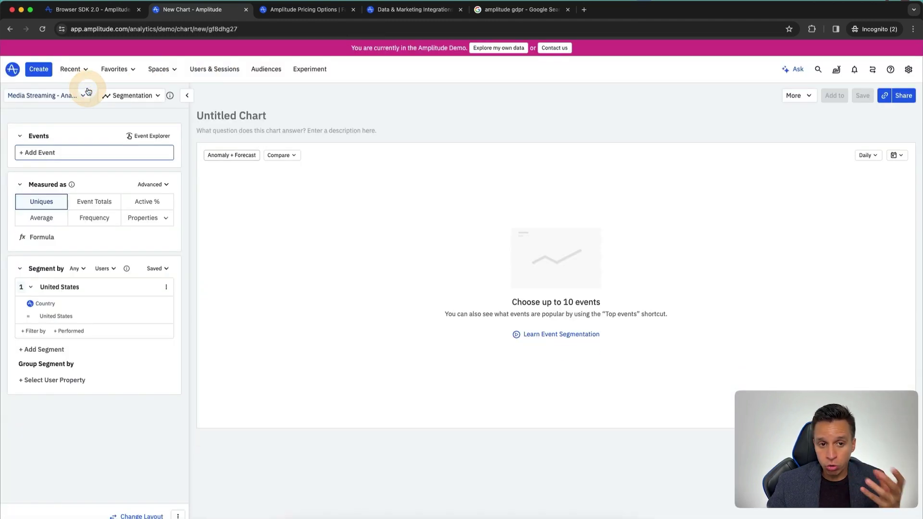
Glance at the + Add Event picker, then go to the Users & Sessions User Look-Up list.
{"action": "left_click", "coordinate": [46, 154]}
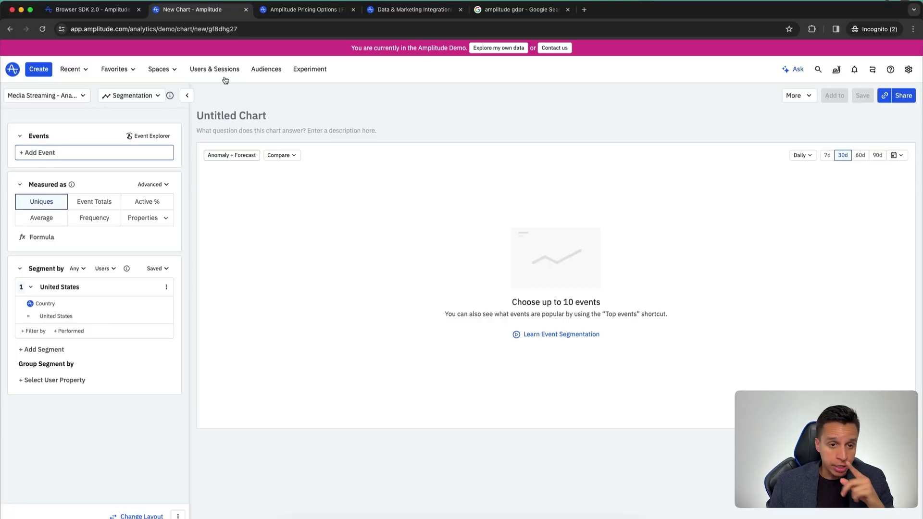
{"action": "left_click", "coordinate": [201, 71]}
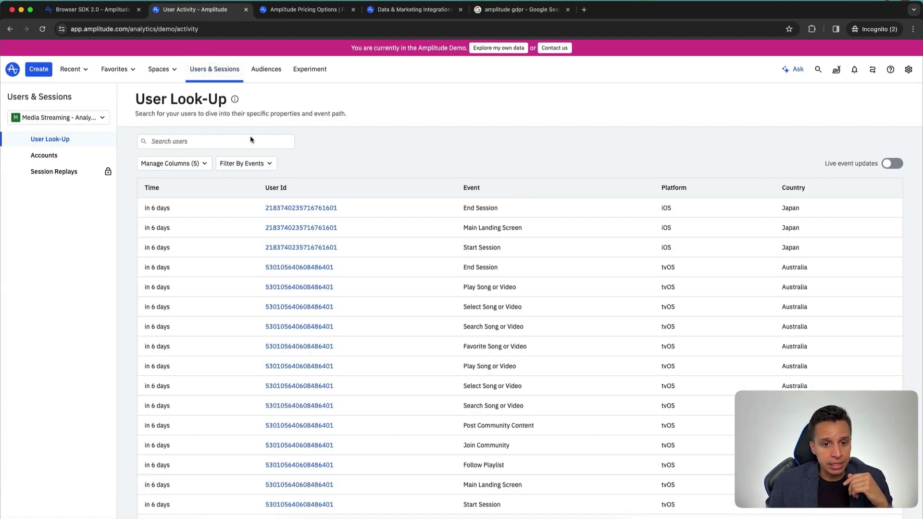
Open the first user's profile and expand the other 11 user properties.
{"action": "left_click", "coordinate": [300, 209]}
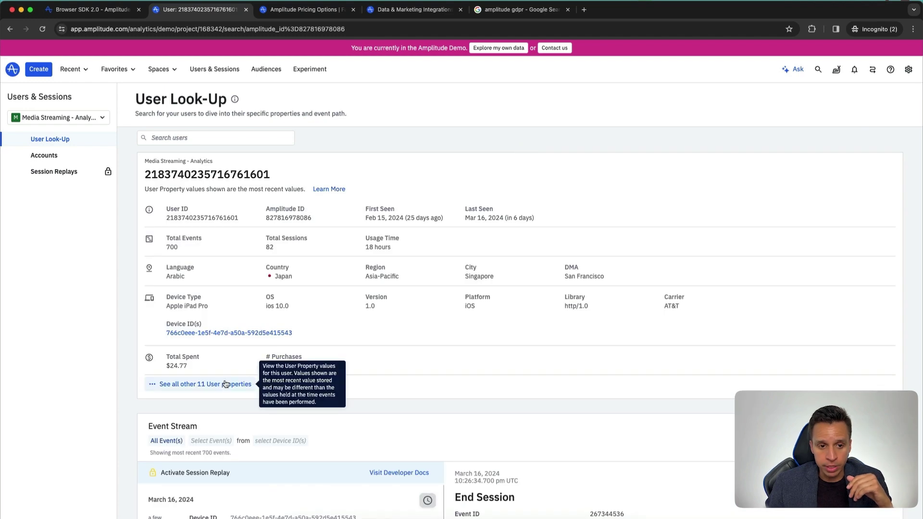
{"action": "left_click", "coordinate": [227, 384]}
{"action": "scroll", "coordinate": [229, 379], "scroll_direction": "down", "scroll_amount": 3}
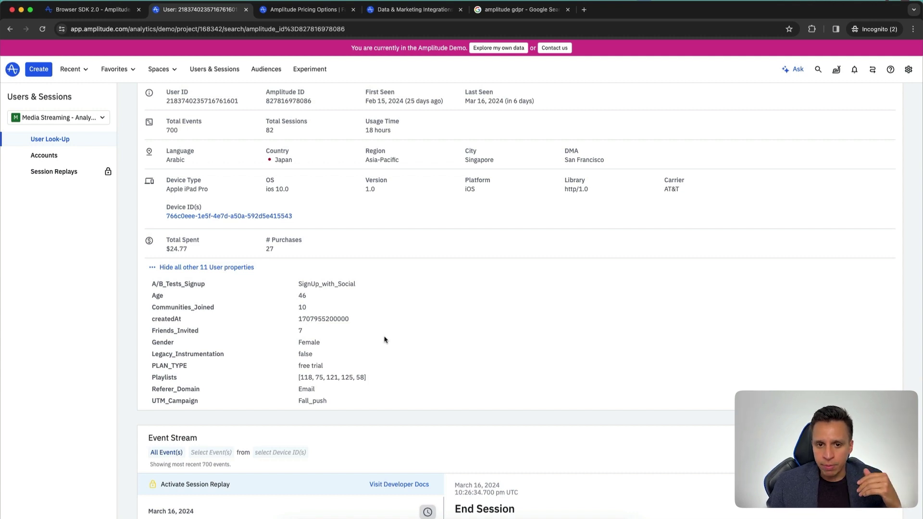
{"action": "scroll", "coordinate": [384, 339], "scroll_direction": "up", "scroll_amount": 2}
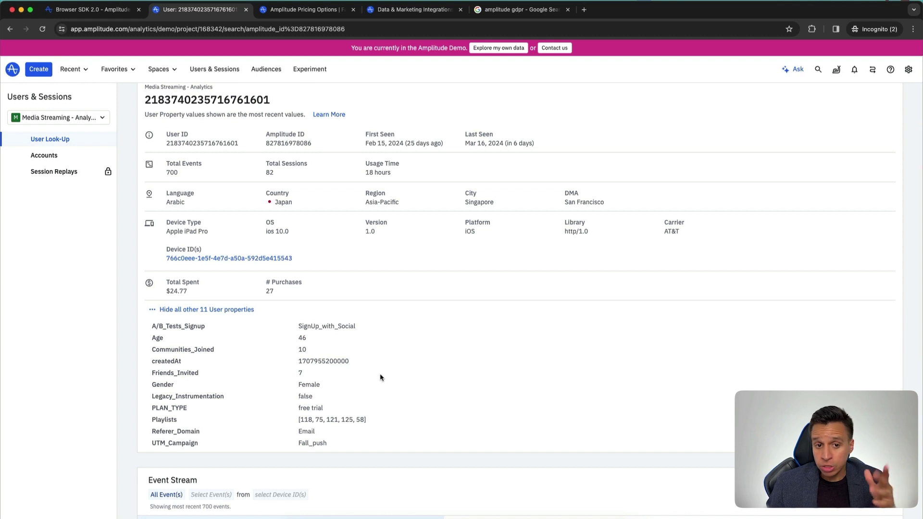
Select the user's ID number on the profile, then clear the selection.
{"action": "double_click", "coordinate": [196, 141]}
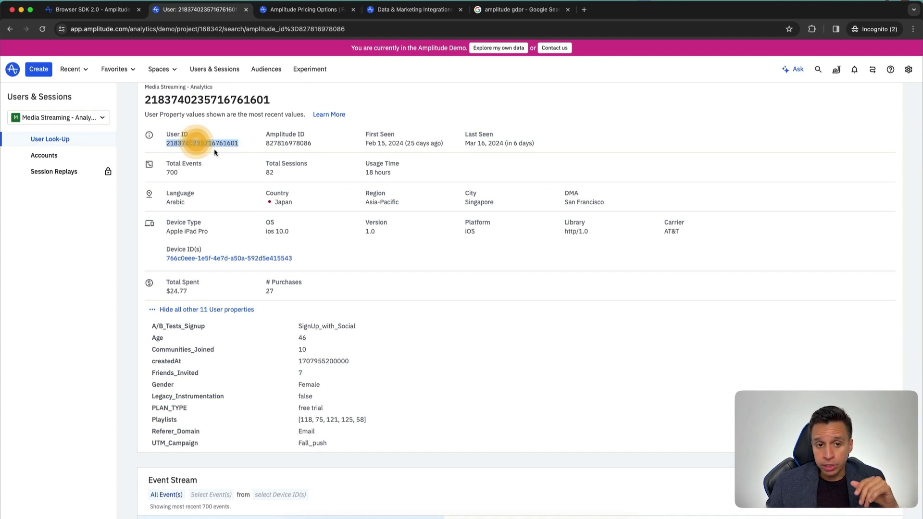
{"action": "left_click", "coordinate": [217, 150]}
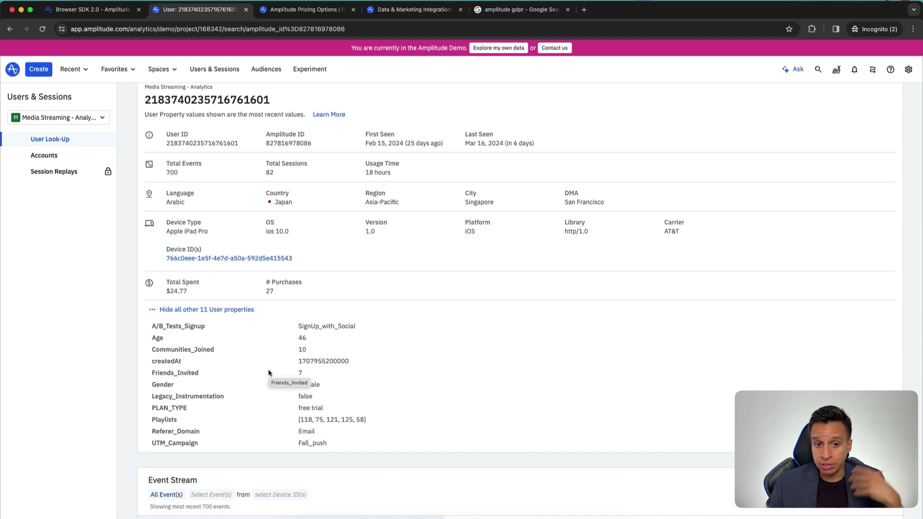
{"action": "double_click", "coordinate": [198, 140]}
{"action": "scroll", "coordinate": [204, 141], "scroll_direction": "down", "scroll_amount": 1}
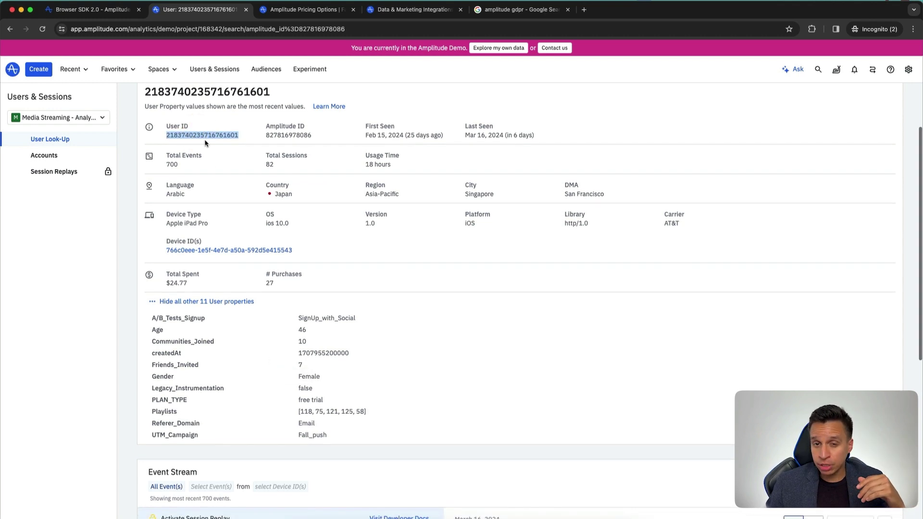
{"action": "left_click", "coordinate": [351, 280]}
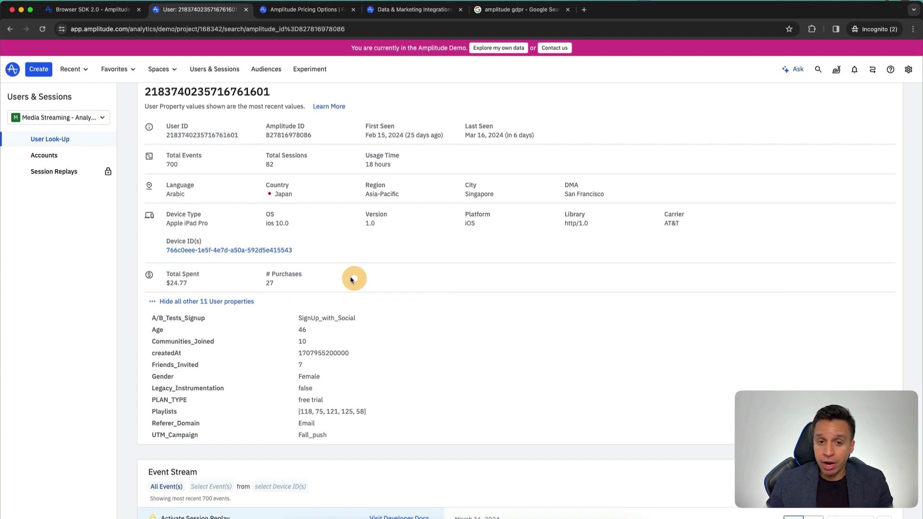